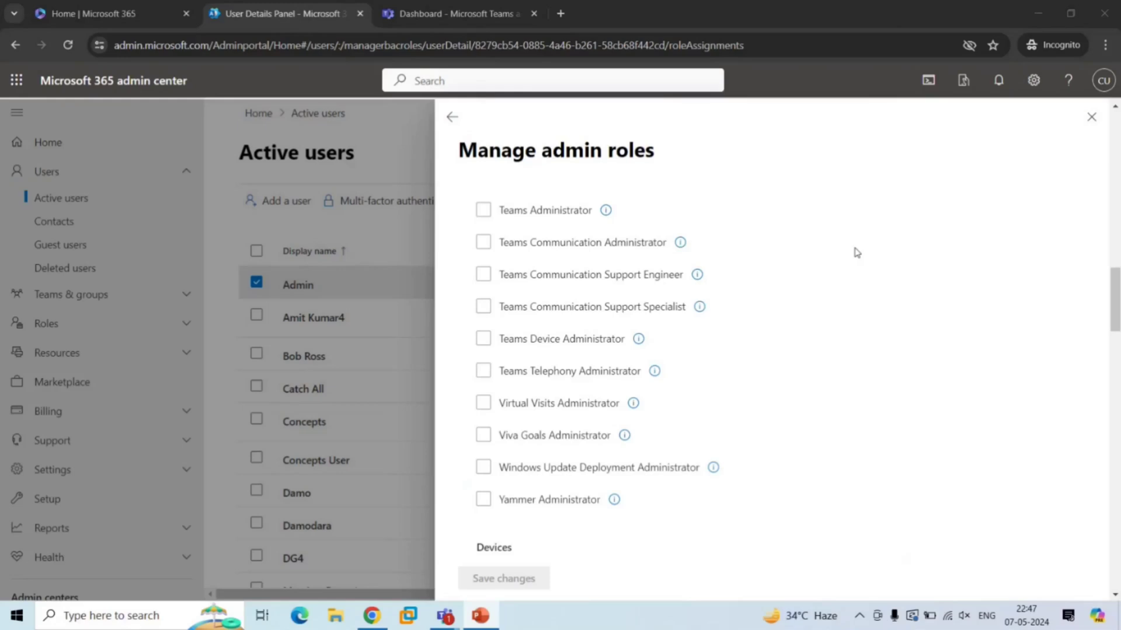
- Switch from the admin roles panel to the Home | Microsoft 365 browser tab
{"action": "key", "text": "ctrl+shift+Tab"}
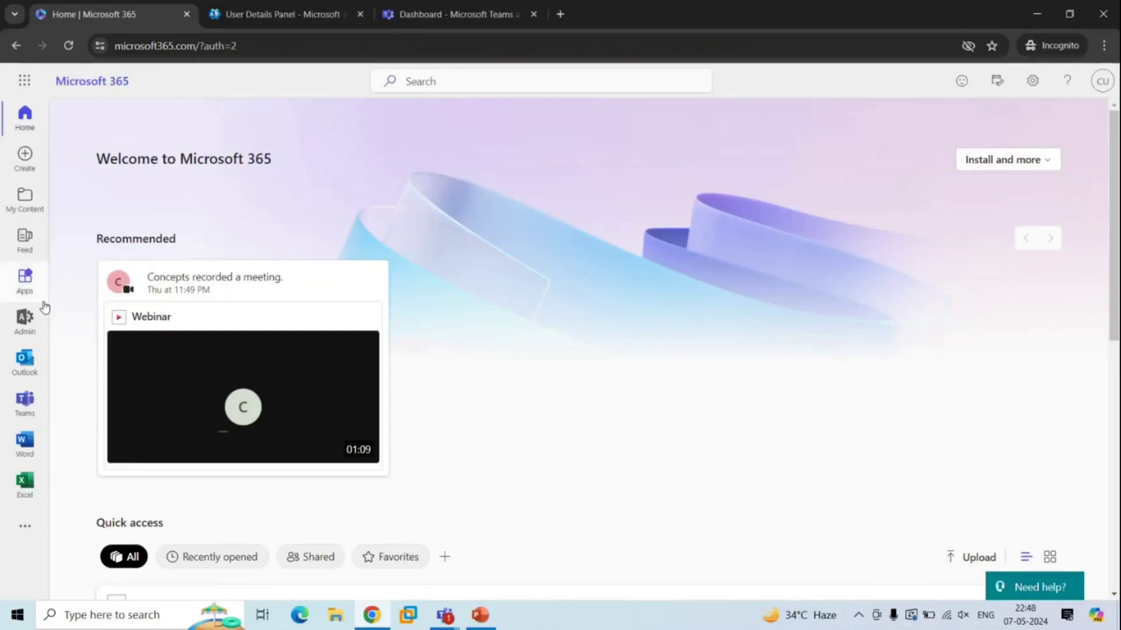
- Move from the Active users list to the Dashboard - Microsoft Teams browser tab
{"action": "left_click", "coordinate": [277, 8]}
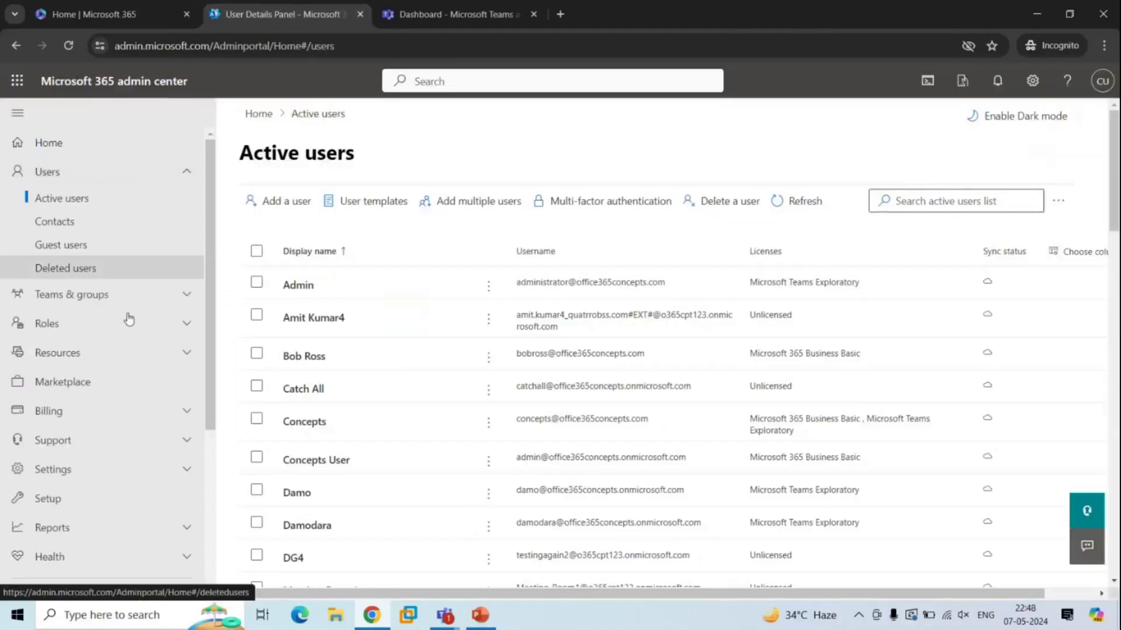
{"action": "scroll", "coordinate": [77, 462], "scroll_direction": "down", "scroll_amount": 4}
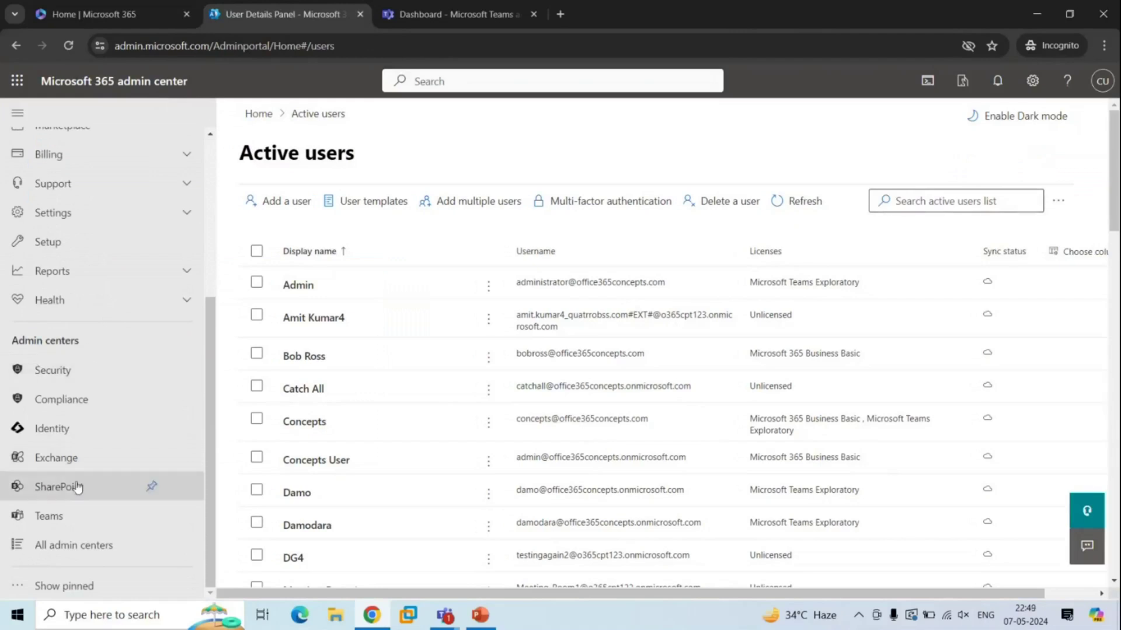
{"action": "left_click", "coordinate": [417, 19]}
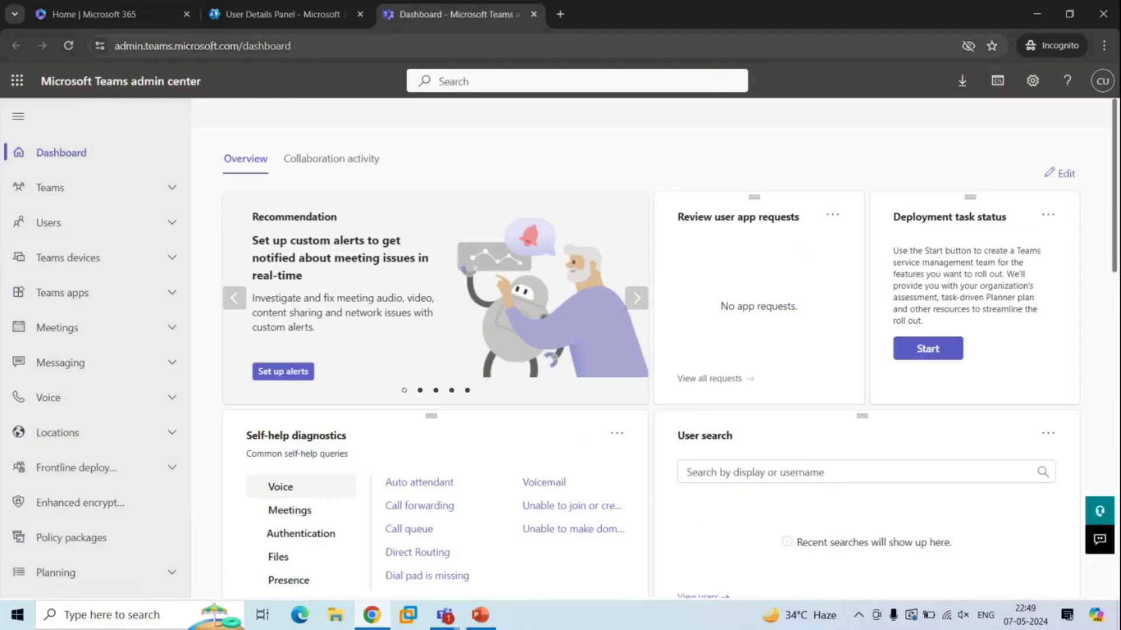
- Highlight the Teams admin center web address, clear it, and expand Teams in the navigation
{"action": "left_click_drag", "start_coordinate": [239, 46], "coordinate": [114, 45]}
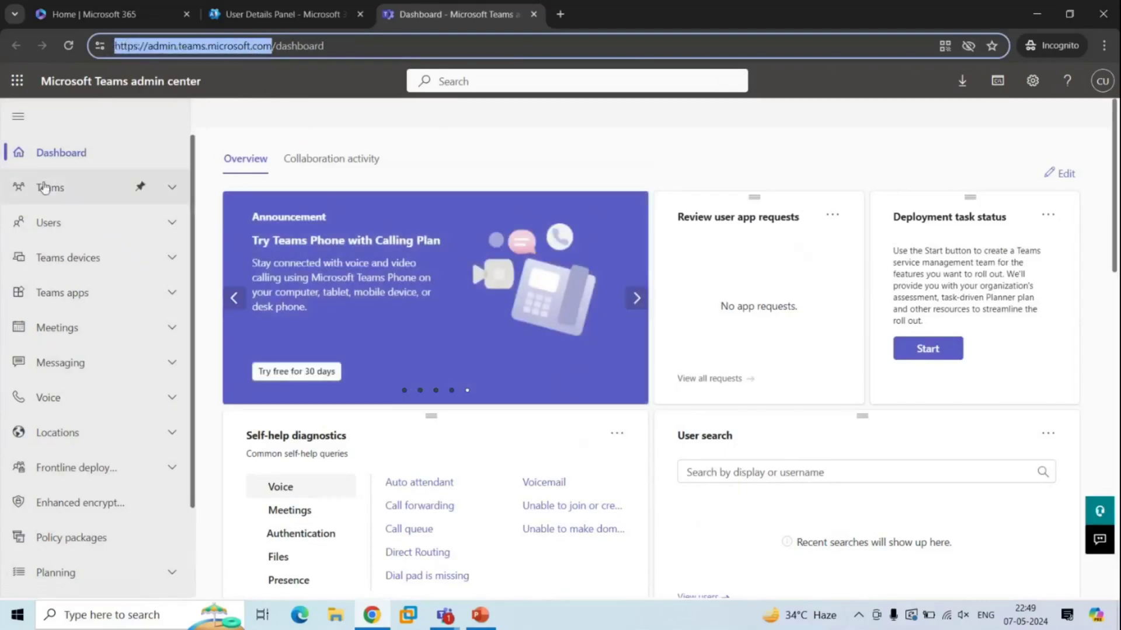
{"action": "left_click", "coordinate": [435, 136]}
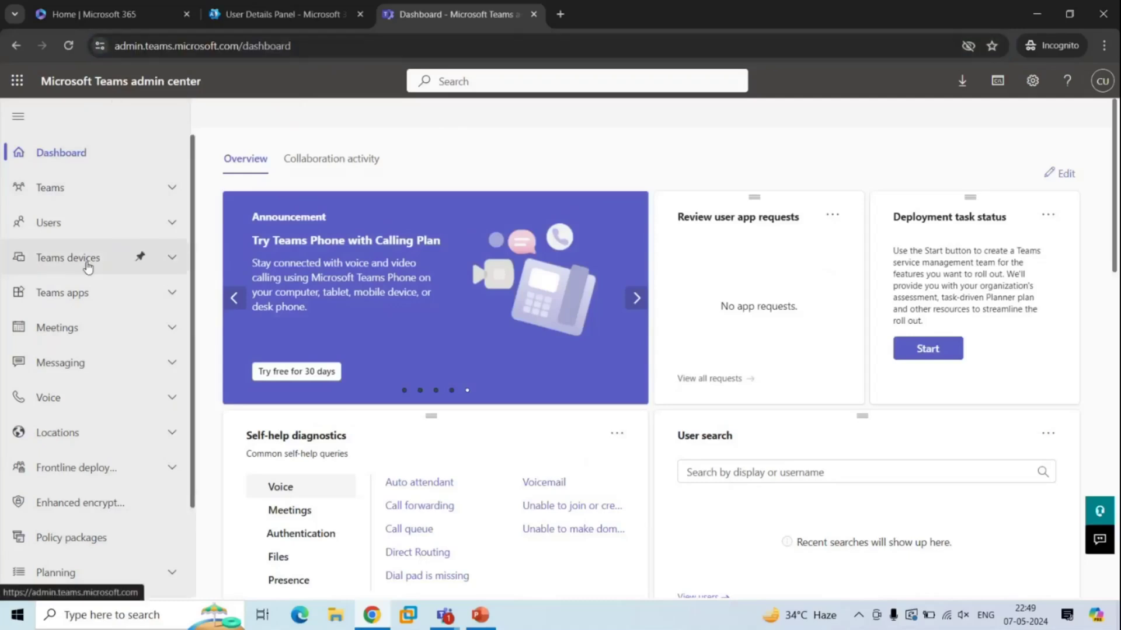
{"action": "scroll", "coordinate": [128, 255], "scroll_direction": "down", "scroll_amount": 2}
{"action": "scroll", "coordinate": [60, 318], "scroll_direction": "up", "scroll_amount": 2}
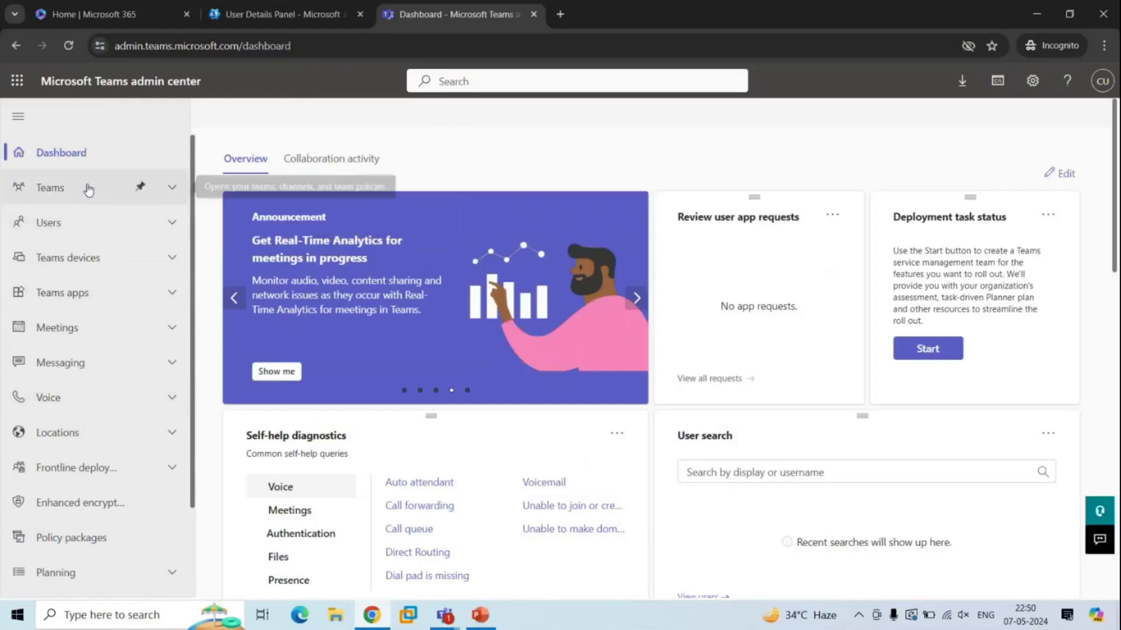
{"action": "left_click", "coordinate": [88, 187]}
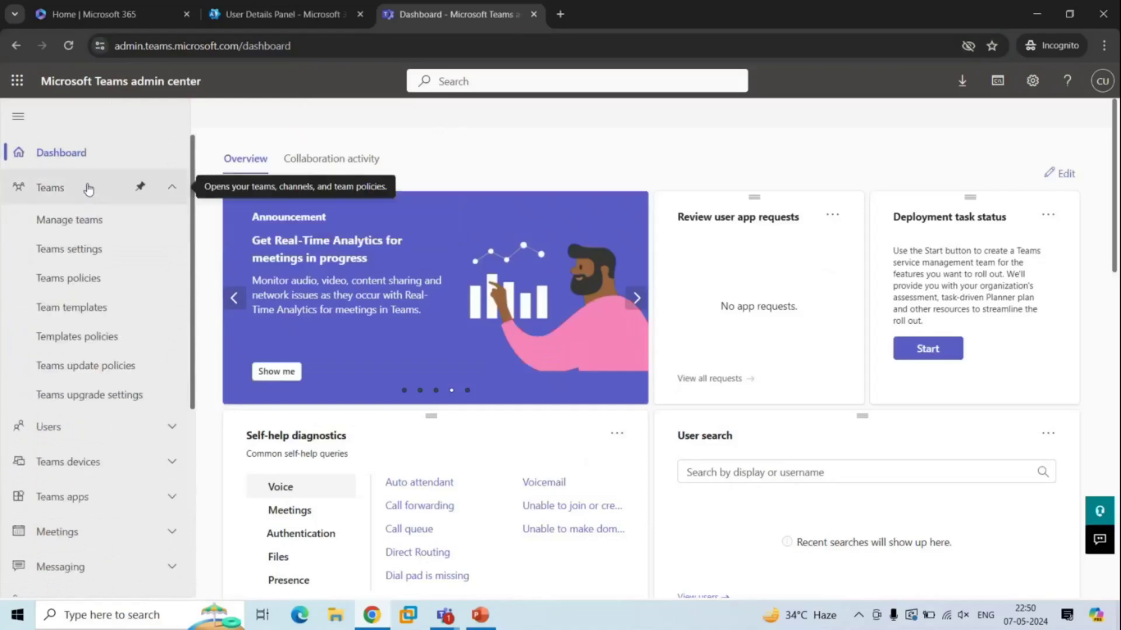
- Review the eight teams on Manage teams, then go to Teams settings
{"action": "left_click", "coordinate": [86, 220]}
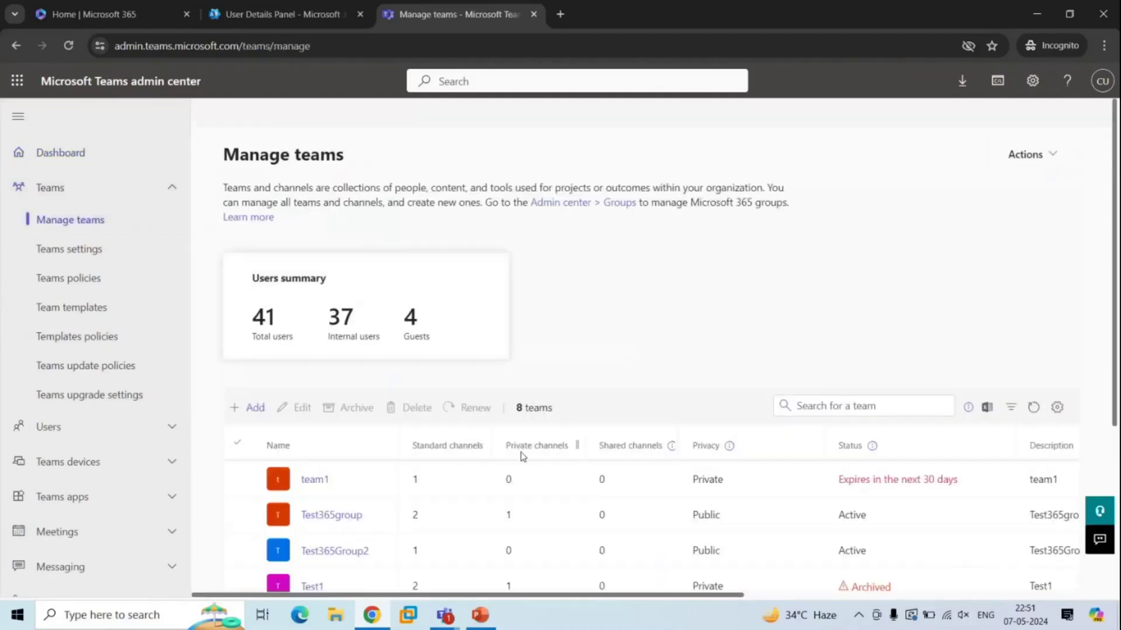
{"action": "scroll", "coordinate": [521, 455], "scroll_direction": "down", "scroll_amount": 3}
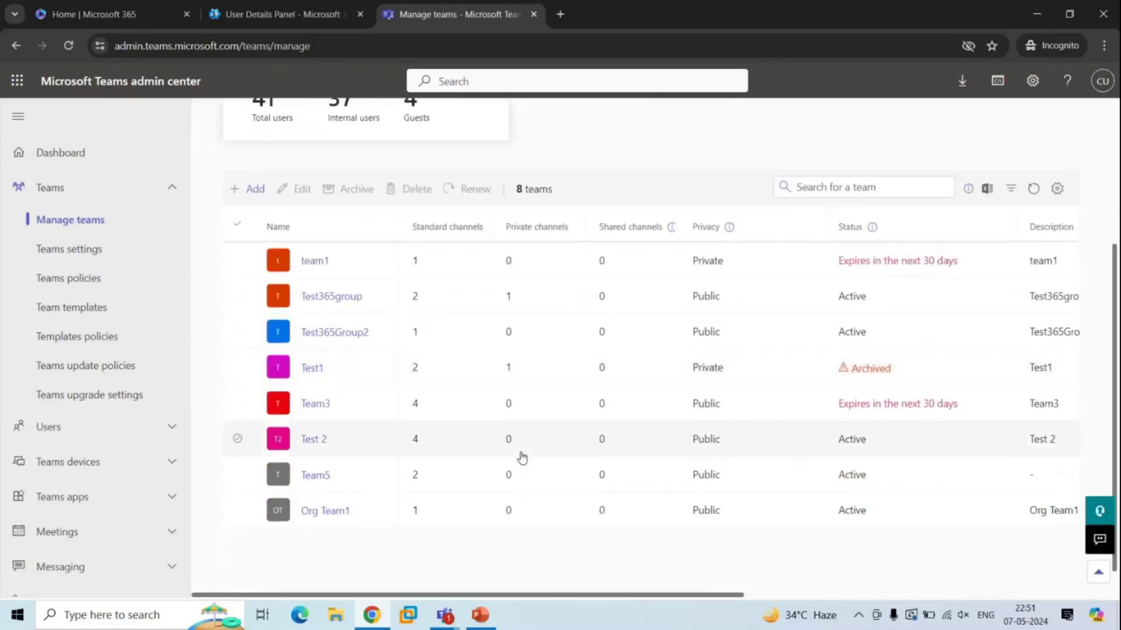
{"action": "scroll", "coordinate": [522, 458], "scroll_direction": "up", "scroll_amount": 1}
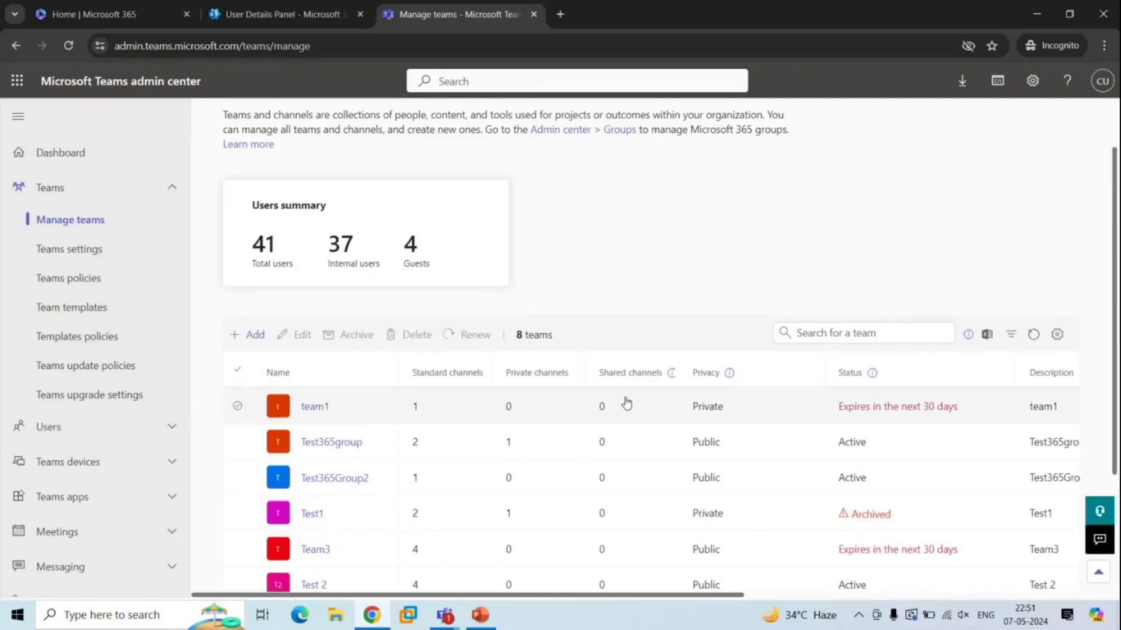
{"action": "scroll", "coordinate": [625, 403], "scroll_direction": "down", "scroll_amount": 1}
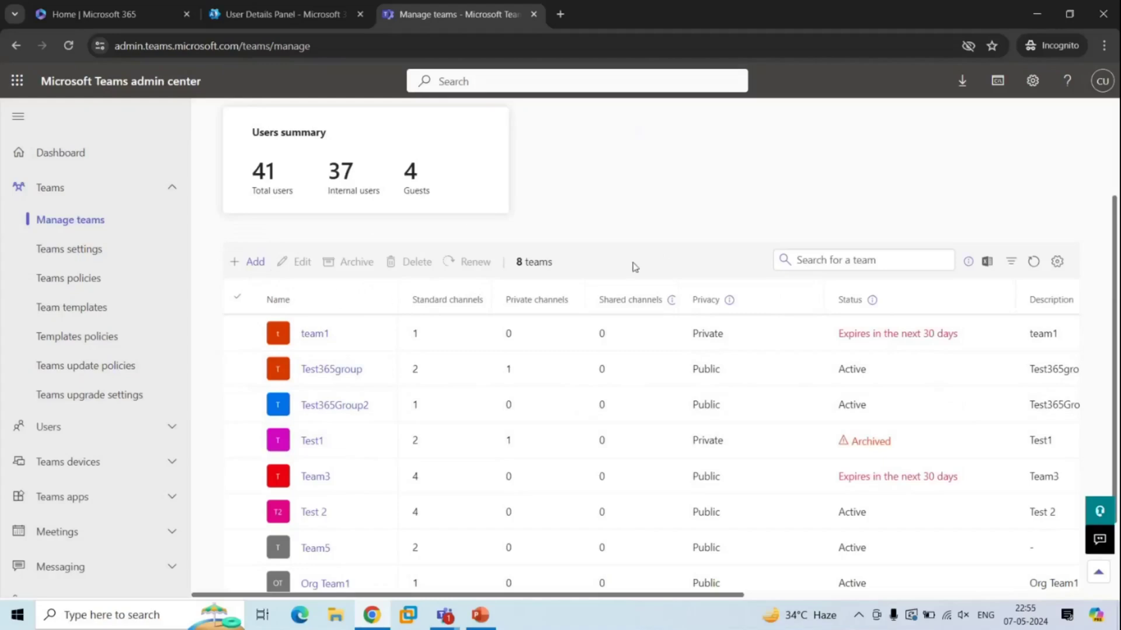
{"action": "left_click", "coordinate": [88, 249]}
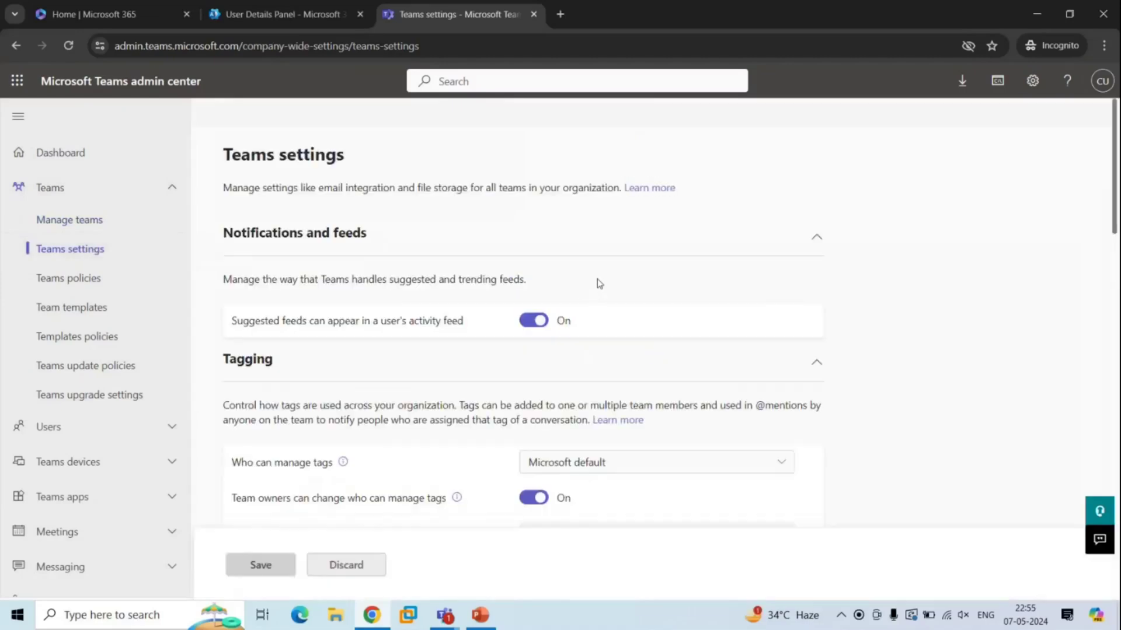
- Look over the feed and tagging settings, then open Teams policies
{"action": "scroll", "coordinate": [598, 303], "scroll_direction": "down", "scroll_amount": 1}
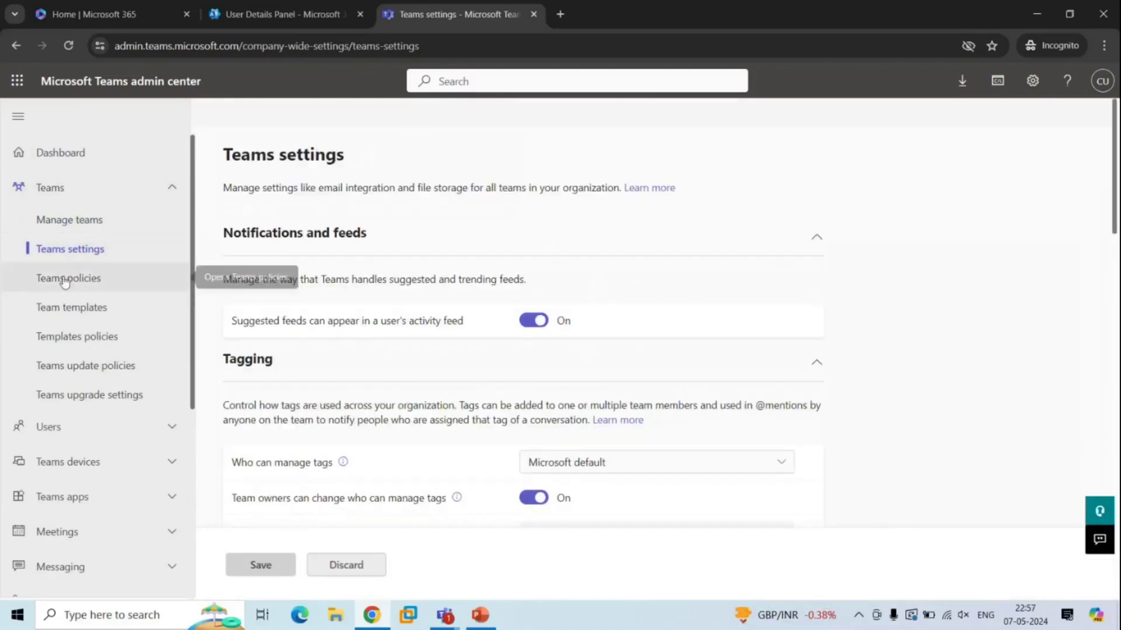
{"action": "left_click", "coordinate": [64, 281]}
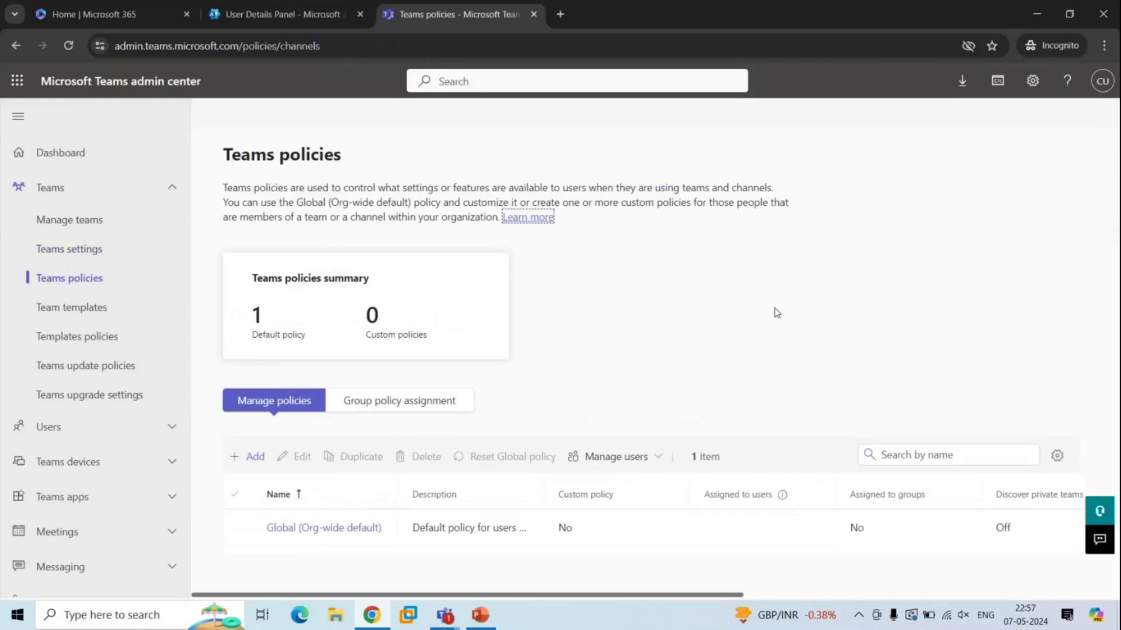
- Inspect the Global (Org-wide default) policy's channel settings, then open the 15 team templates
{"action": "left_click", "coordinate": [325, 536]}
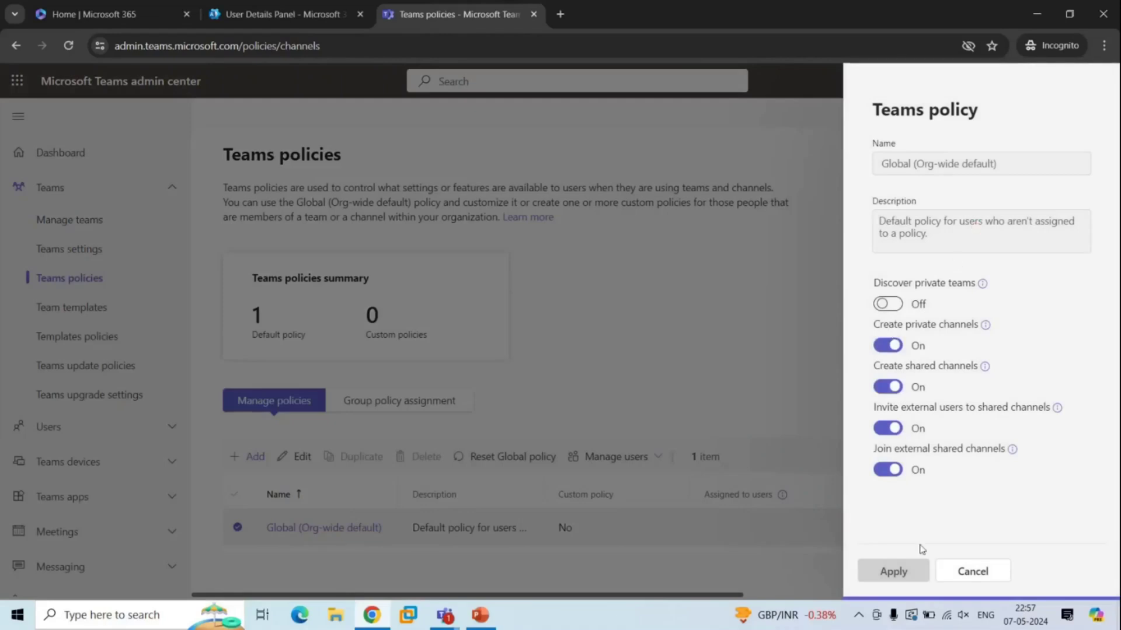
{"action": "left_click", "coordinate": [141, 310]}
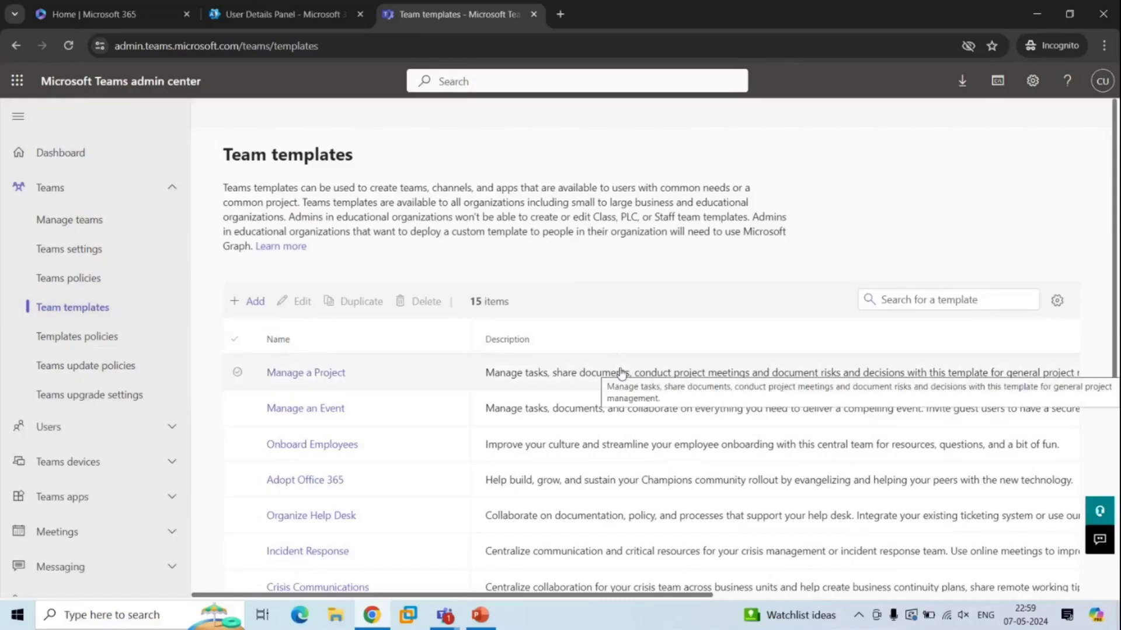
{"action": "scroll", "coordinate": [618, 365], "scroll_direction": "down", "scroll_amount": 3}
- Browse the team templates list, then open Templates policies
{"action": "scroll", "coordinate": [621, 373], "scroll_direction": "down", "scroll_amount": 1}
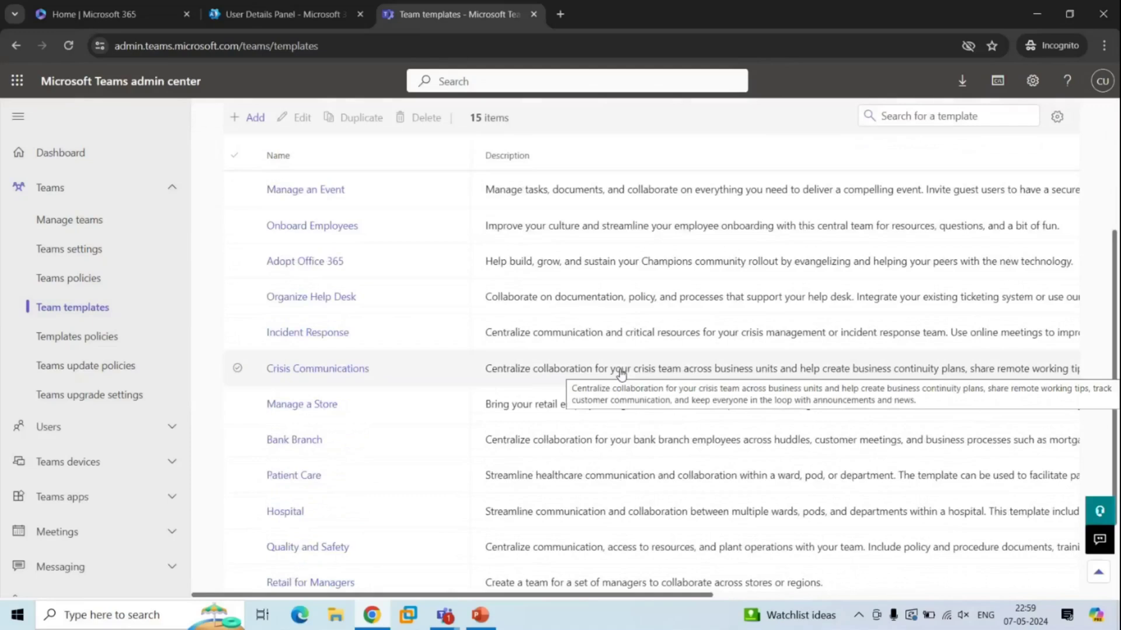
{"action": "scroll", "coordinate": [621, 373], "scroll_direction": "down", "scroll_amount": 2}
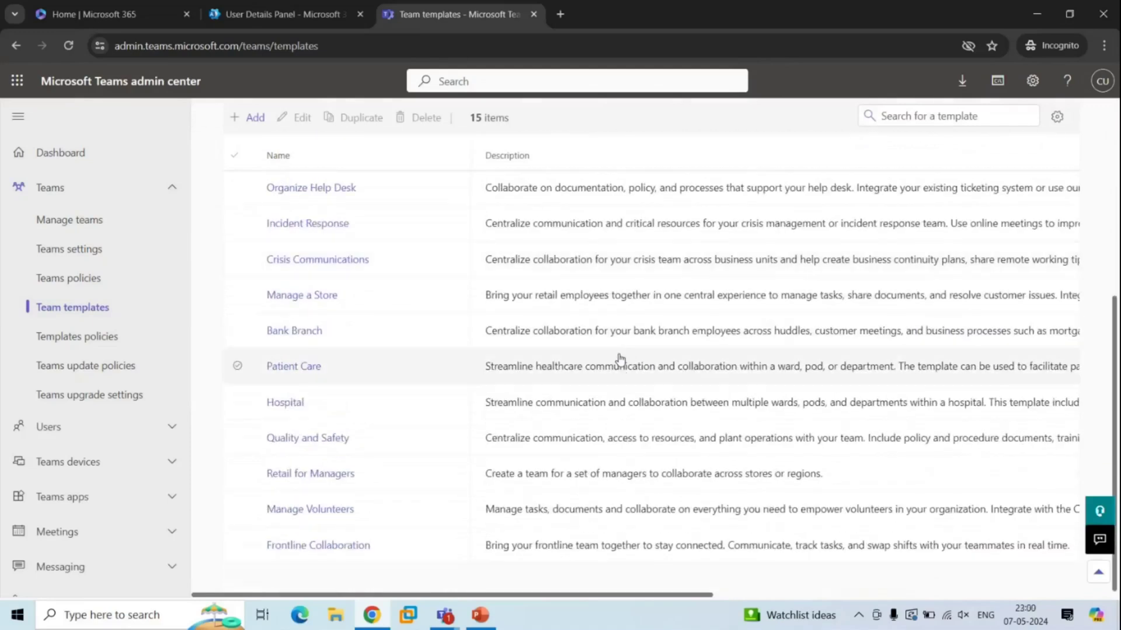
{"action": "scroll", "coordinate": [620, 356], "scroll_direction": "up", "scroll_amount": 6}
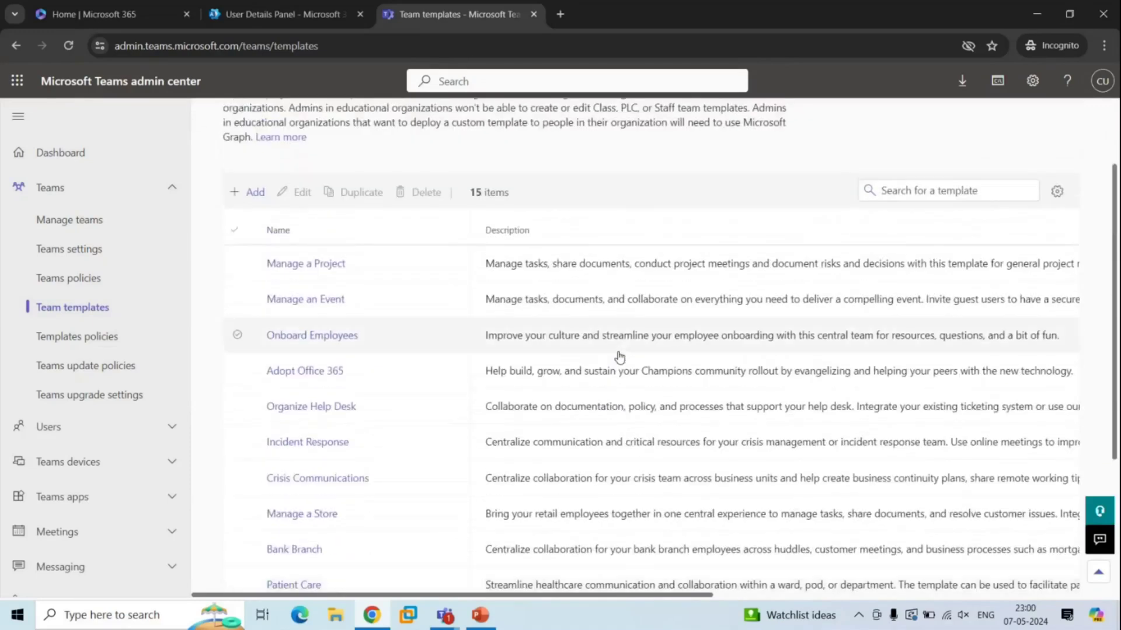
{"action": "left_click", "coordinate": [92, 338]}
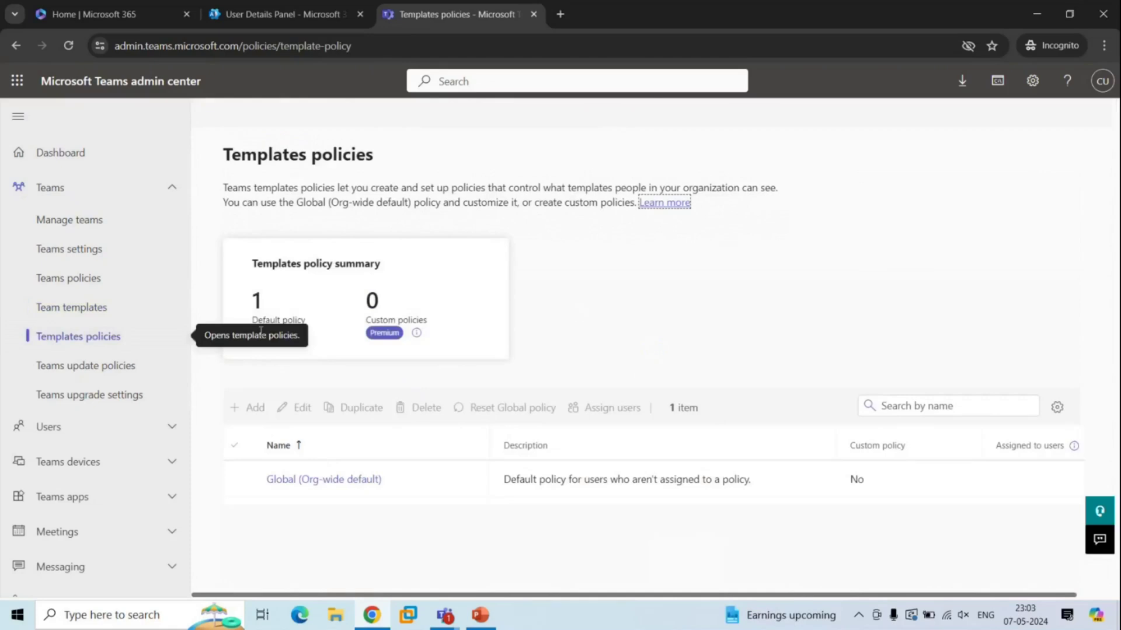
- Hide Manage a Project in the Global (Org-wide default) templates policy, leaving 14 viewable
{"action": "left_click", "coordinate": [324, 479]}
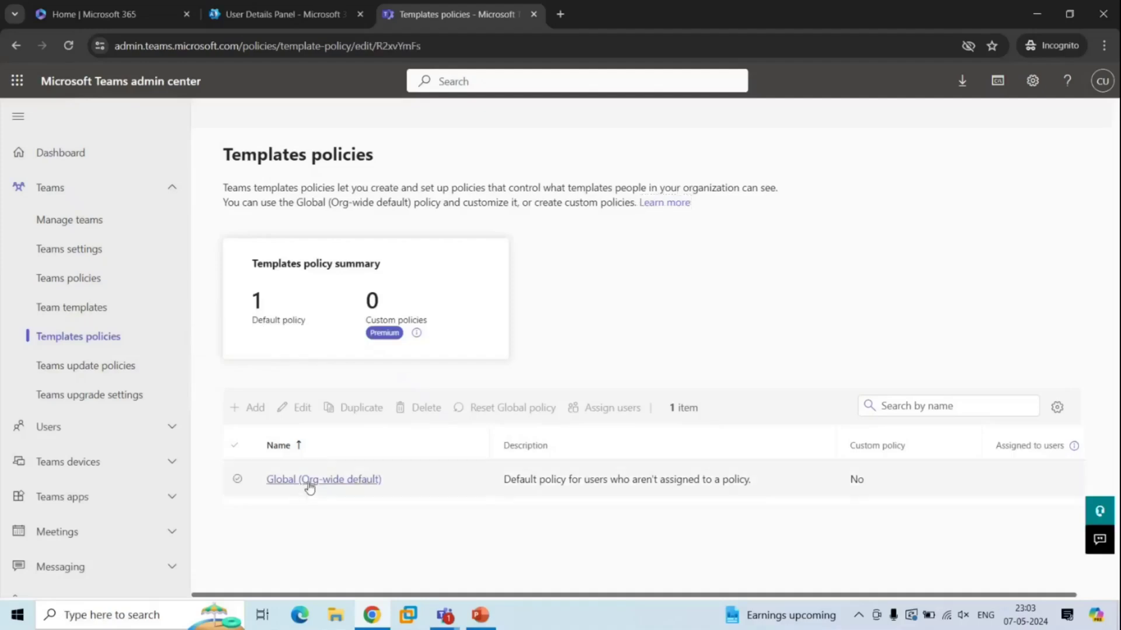
{"action": "scroll", "coordinate": [450, 403], "scroll_direction": "down", "scroll_amount": 5}
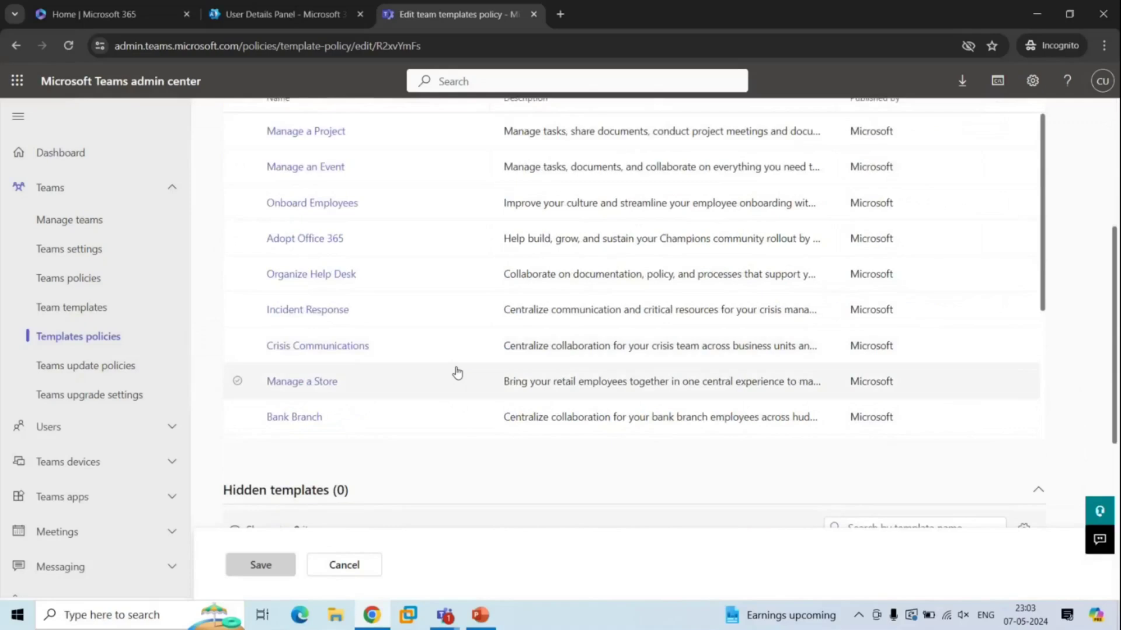
{"action": "scroll", "coordinate": [554, 242], "scroll_direction": "up", "scroll_amount": 5}
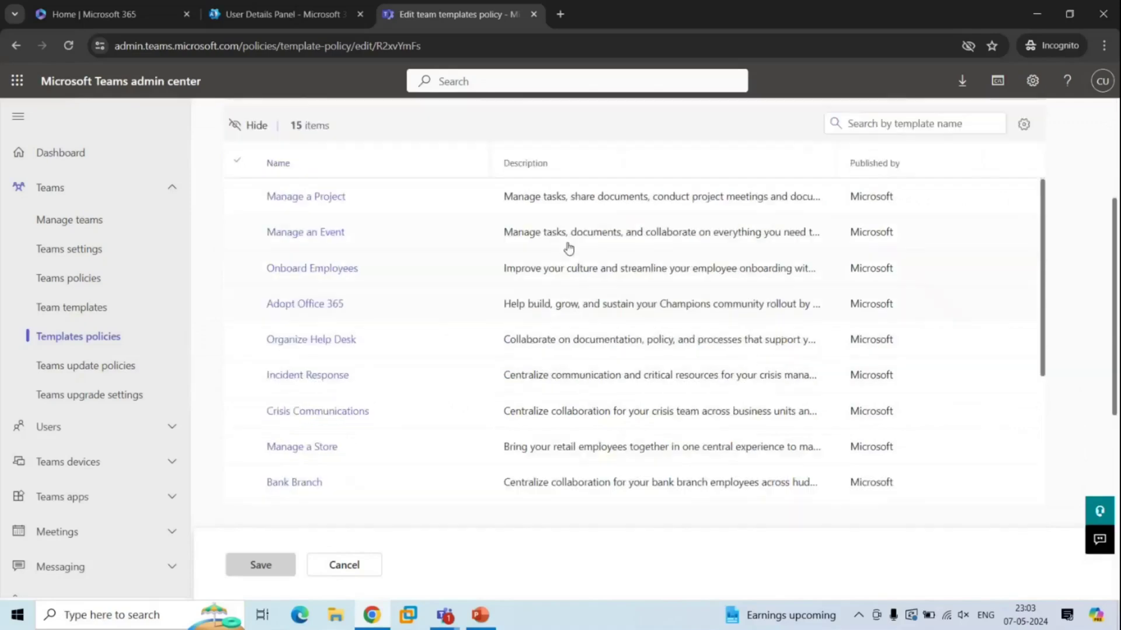
{"action": "left_click", "coordinate": [236, 424]}
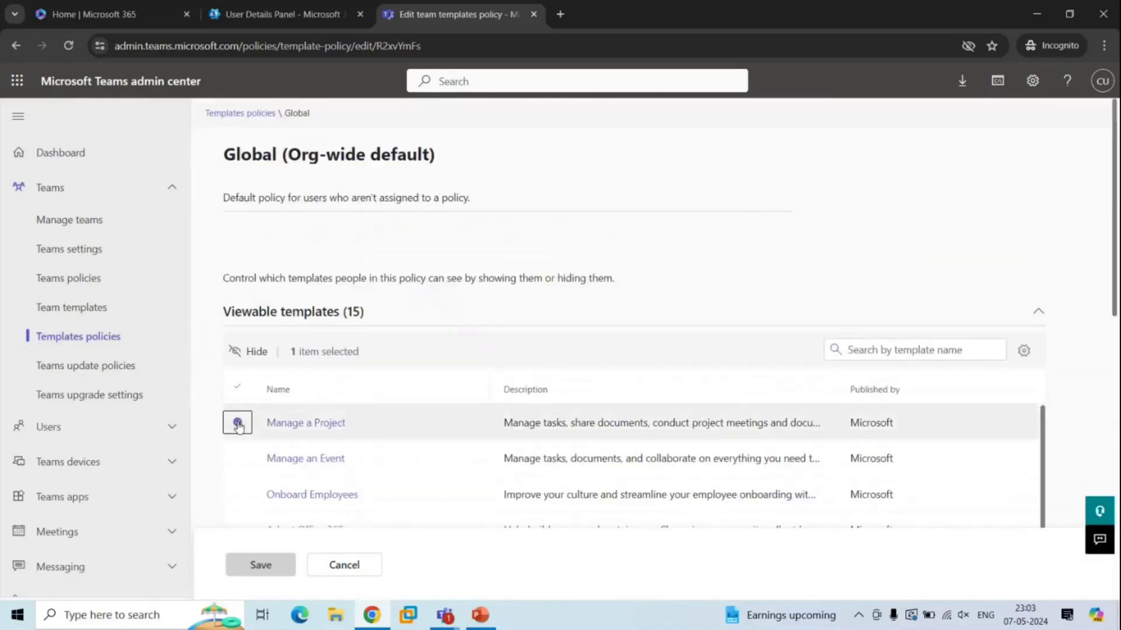
{"action": "left_click", "coordinate": [259, 352]}
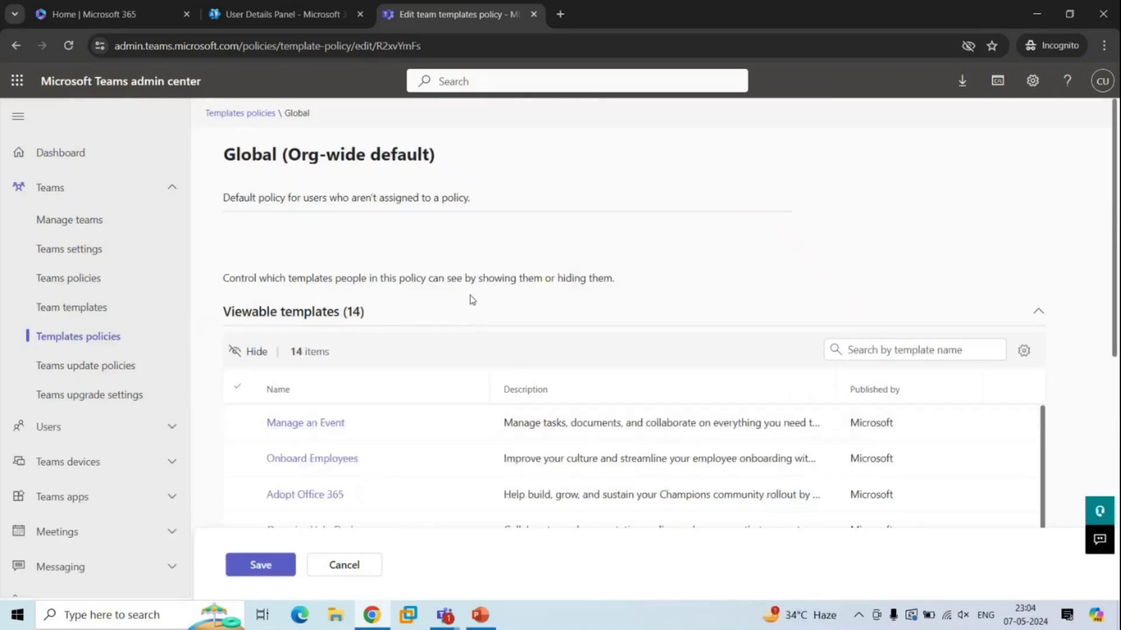
- Go to Teams update policies and then the Teams upgrade settings page
{"action": "scroll", "coordinate": [417, 374], "scroll_direction": "down", "scroll_amount": 5}
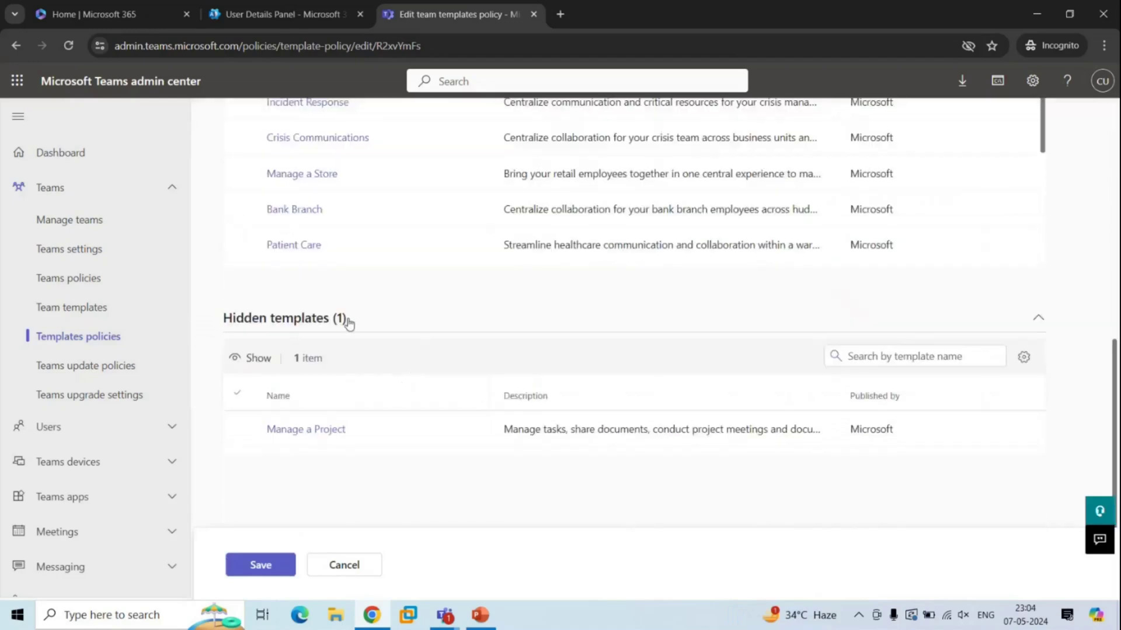
{"action": "left_click", "coordinate": [88, 366]}
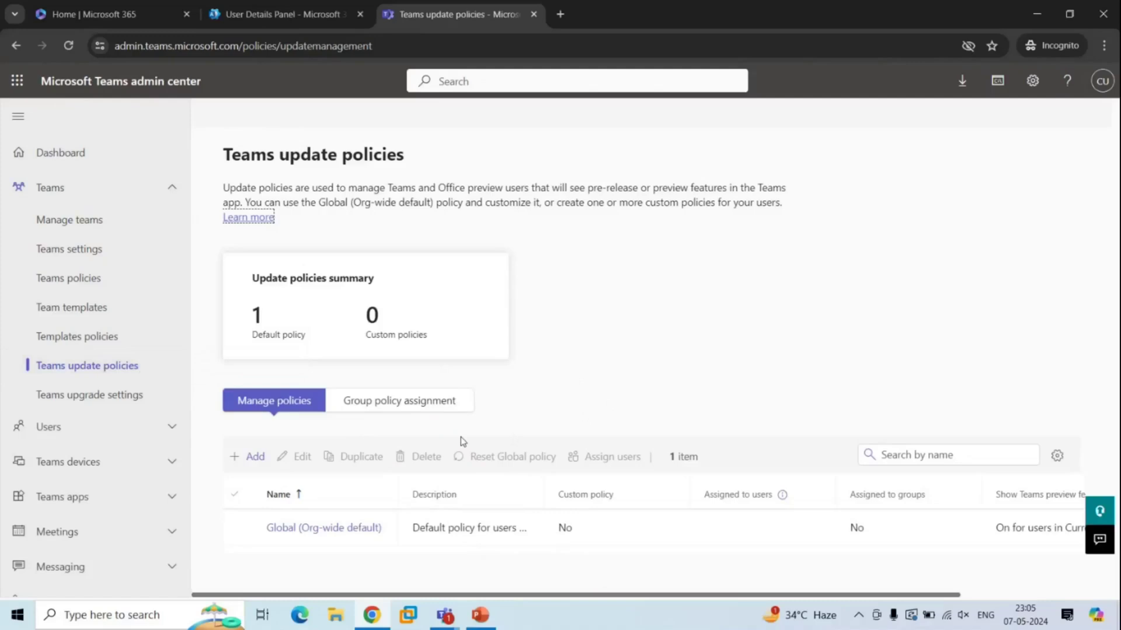
{"action": "left_click", "coordinate": [96, 397]}
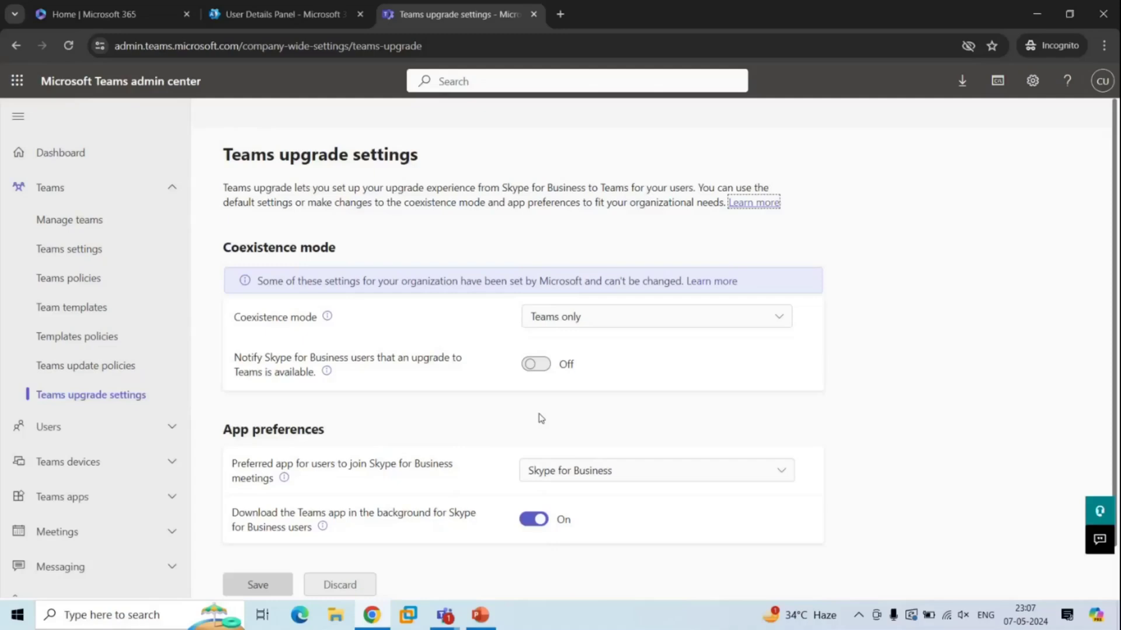
- Expand the Users section to list Manage users, Guest access and External access
{"action": "left_click", "coordinate": [71, 439]}
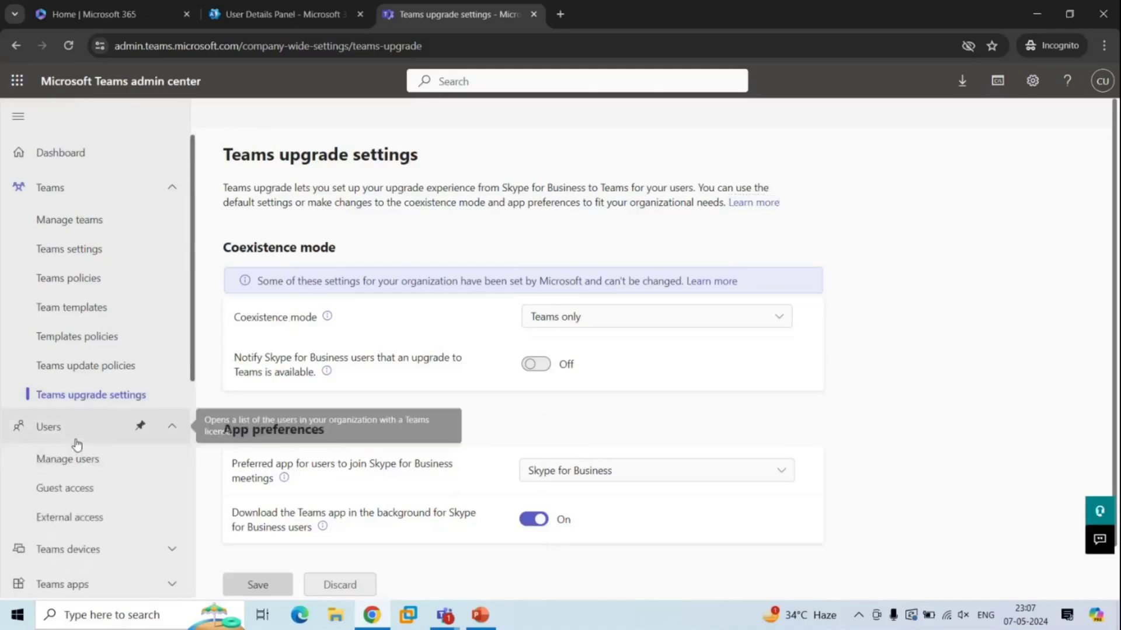
- Review the Admin user's teams, voicemail and usage, then open Guest access
{"action": "left_click", "coordinate": [67, 459]}
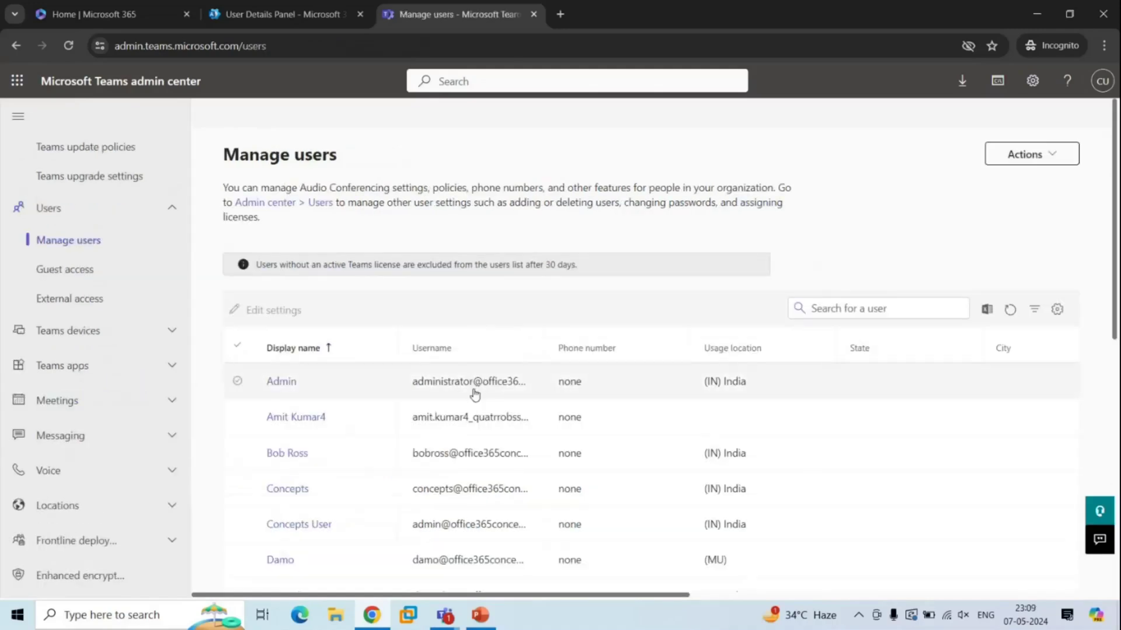
{"action": "left_click", "coordinate": [295, 385]}
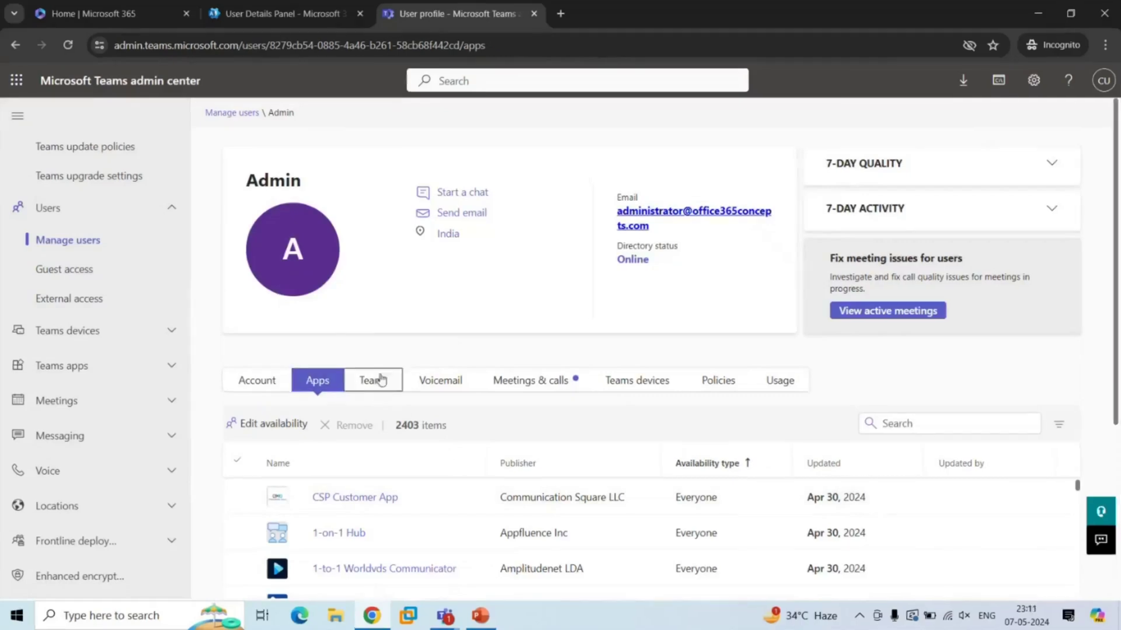
{"action": "left_click", "coordinate": [376, 381]}
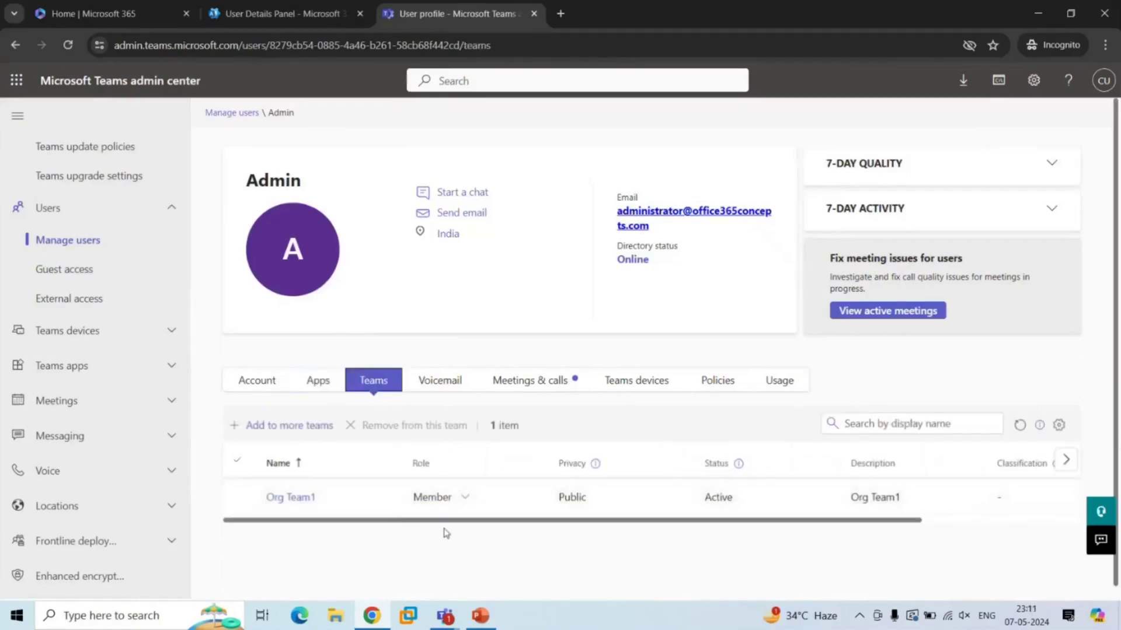
{"action": "left_click", "coordinate": [440, 383]}
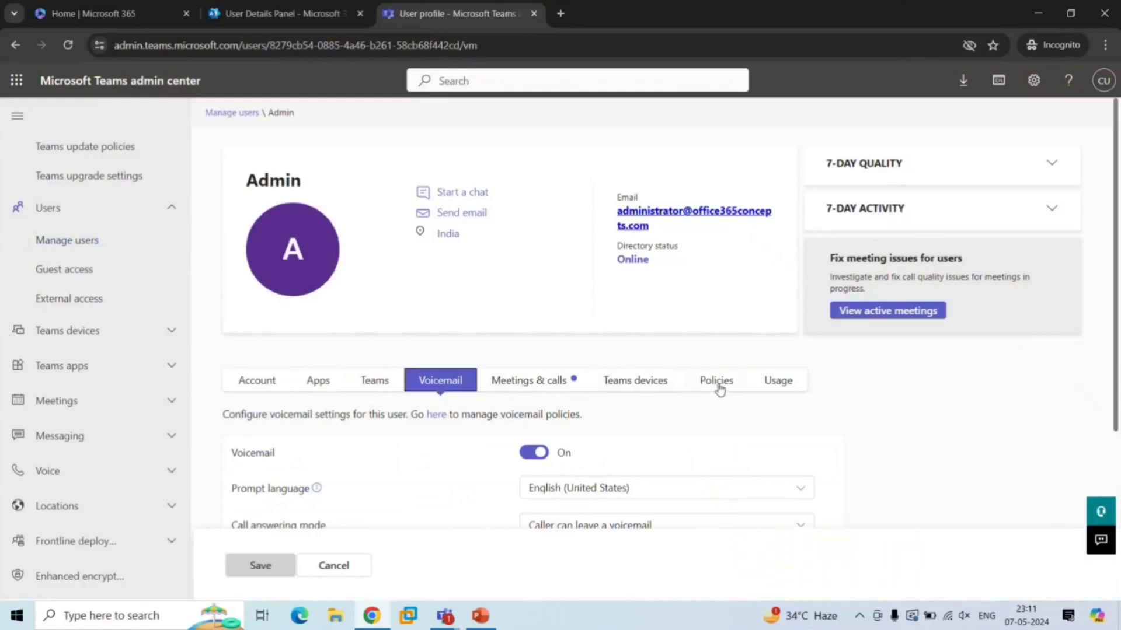
{"action": "left_click", "coordinate": [776, 381]}
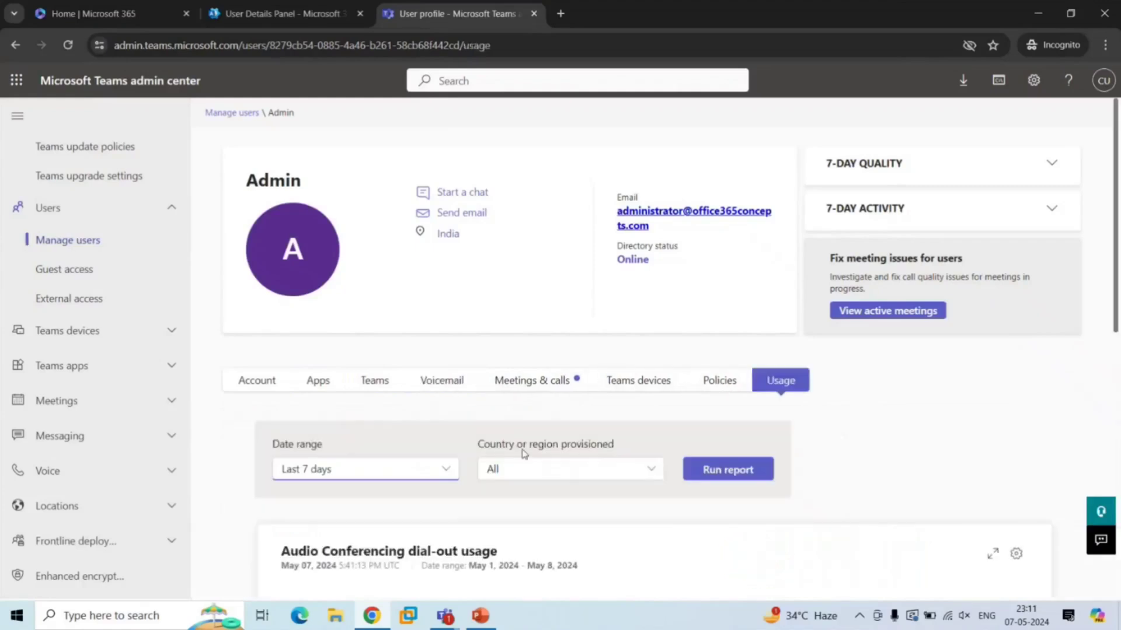
{"action": "left_click", "coordinate": [64, 269]}
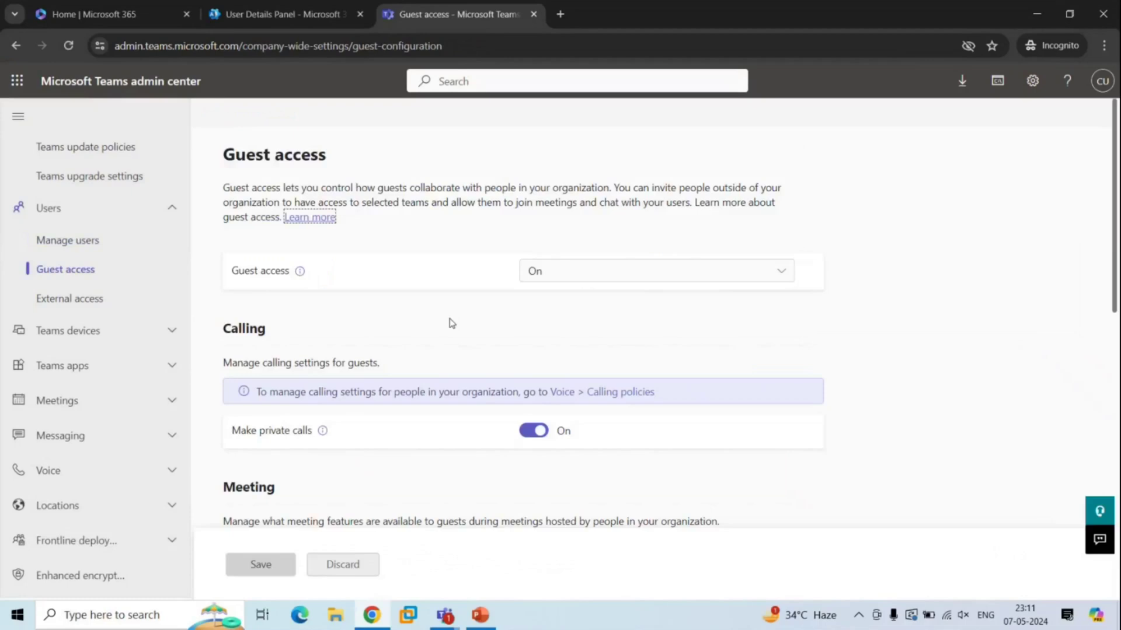
- Open External access (allow all external domains) and expand Teams devices and Teams apps in the navigation
{"action": "left_click", "coordinate": [57, 299]}
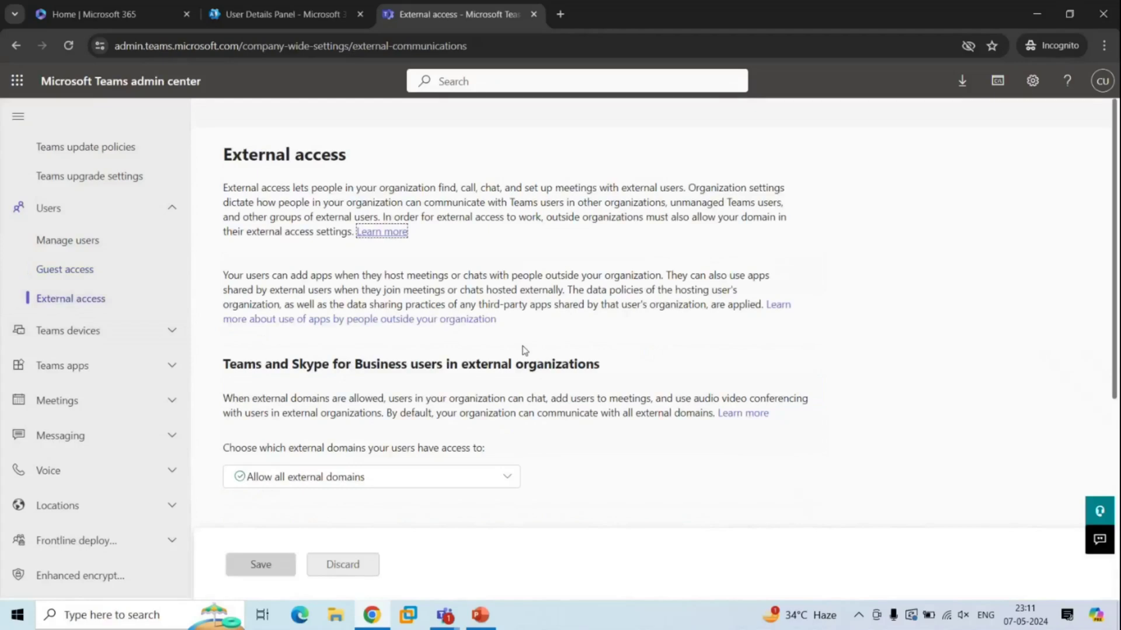
{"action": "left_click", "coordinate": [113, 330]}
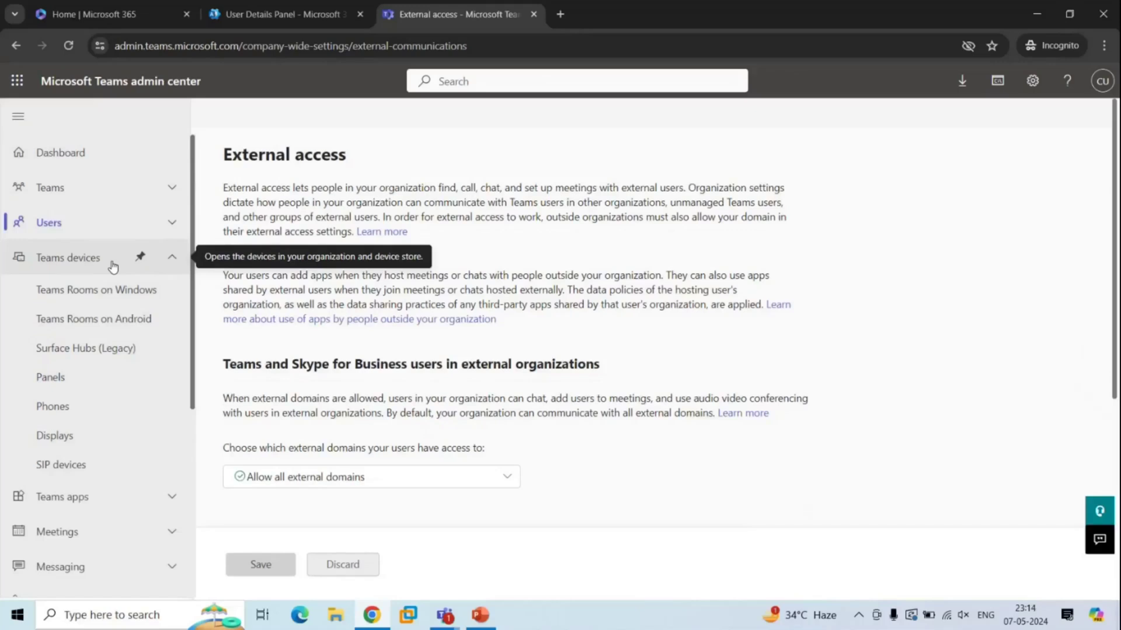
{"action": "left_click", "coordinate": [113, 264]}
{"action": "left_click", "coordinate": [114, 301]}
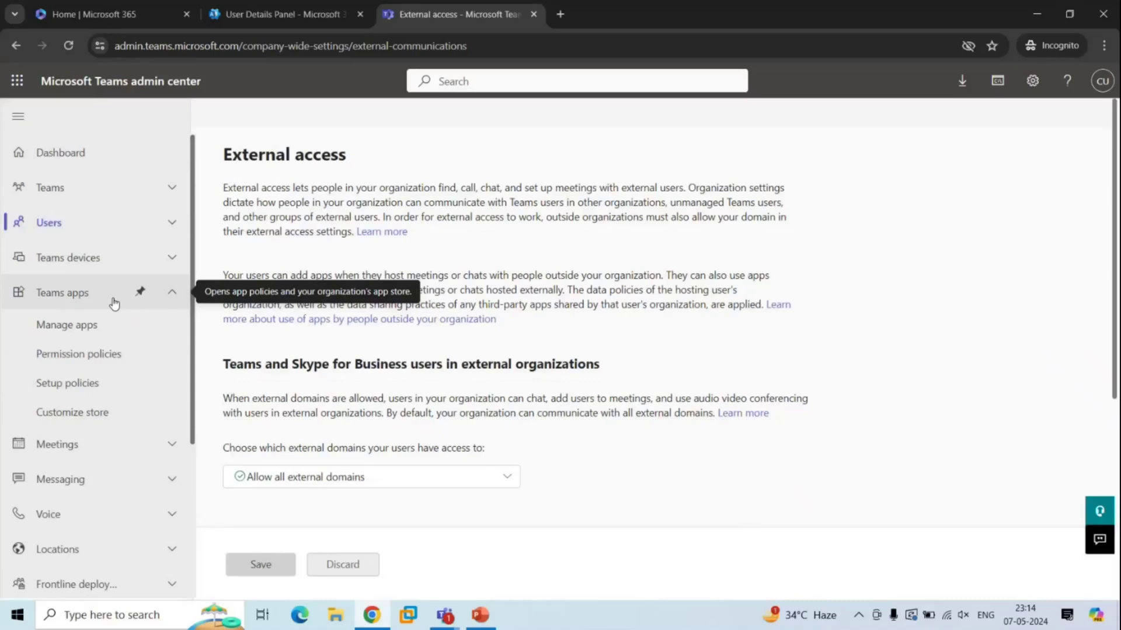
- View Manage apps and Setup policies, then open Customize store with its logo and theme settings
{"action": "left_click", "coordinate": [104, 329]}
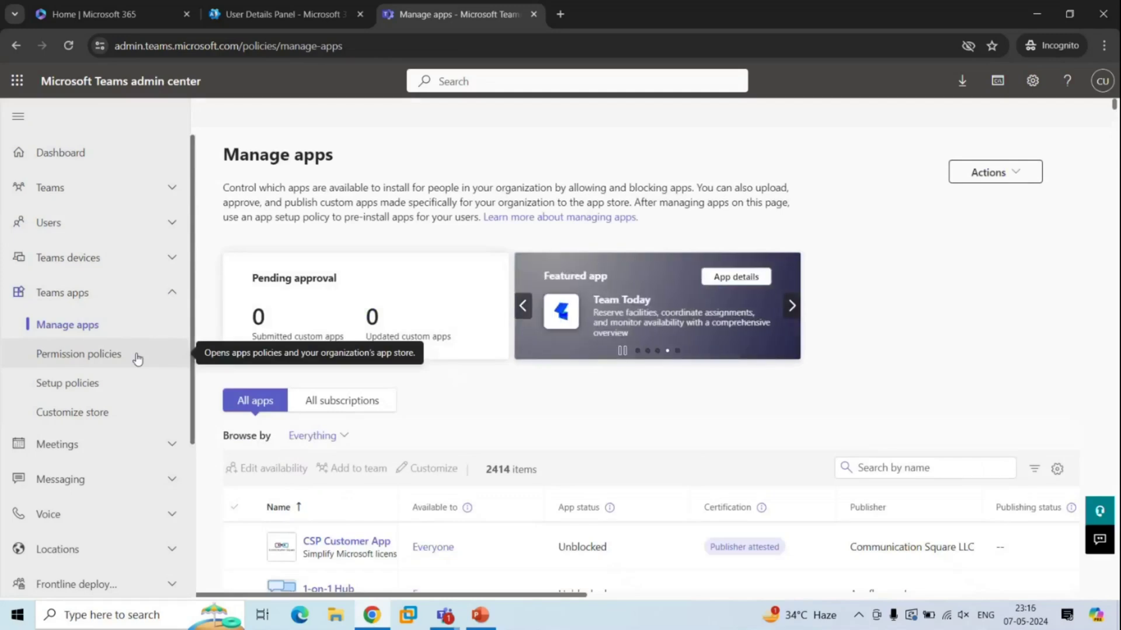
{"action": "left_click", "coordinate": [133, 383]}
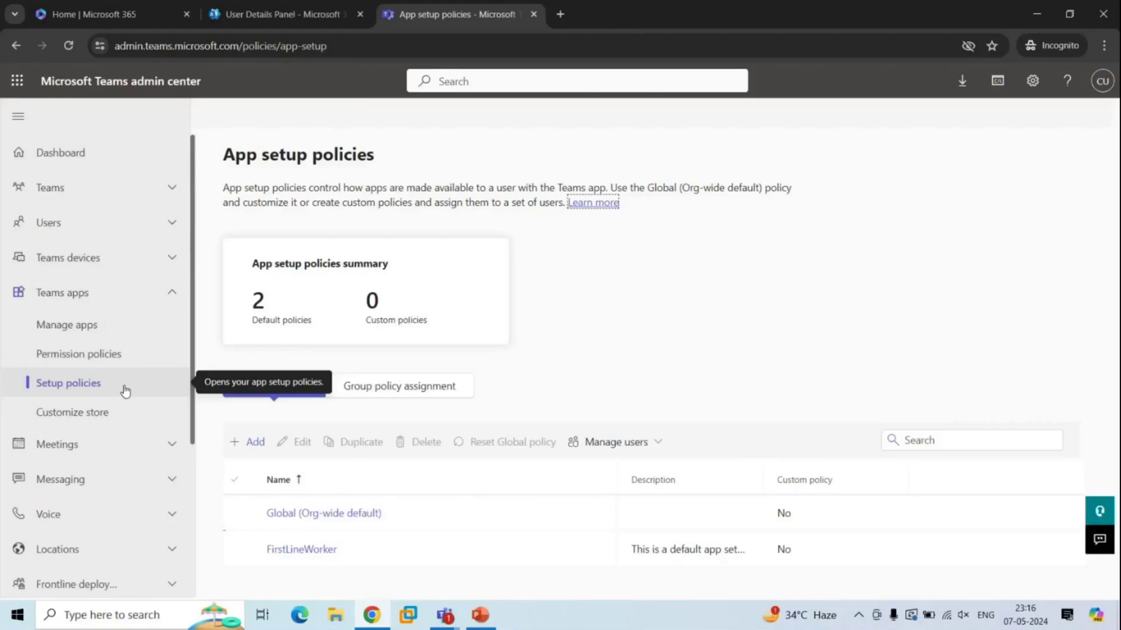
{"action": "left_click", "coordinate": [111, 412]}
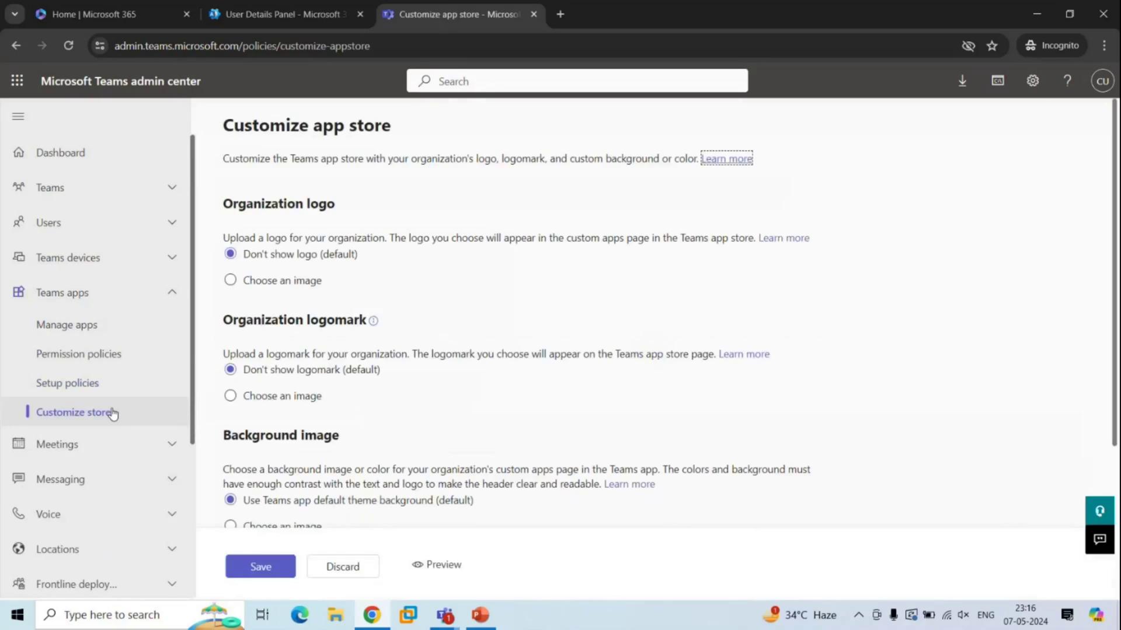
{"action": "left_click", "coordinate": [106, 444]}
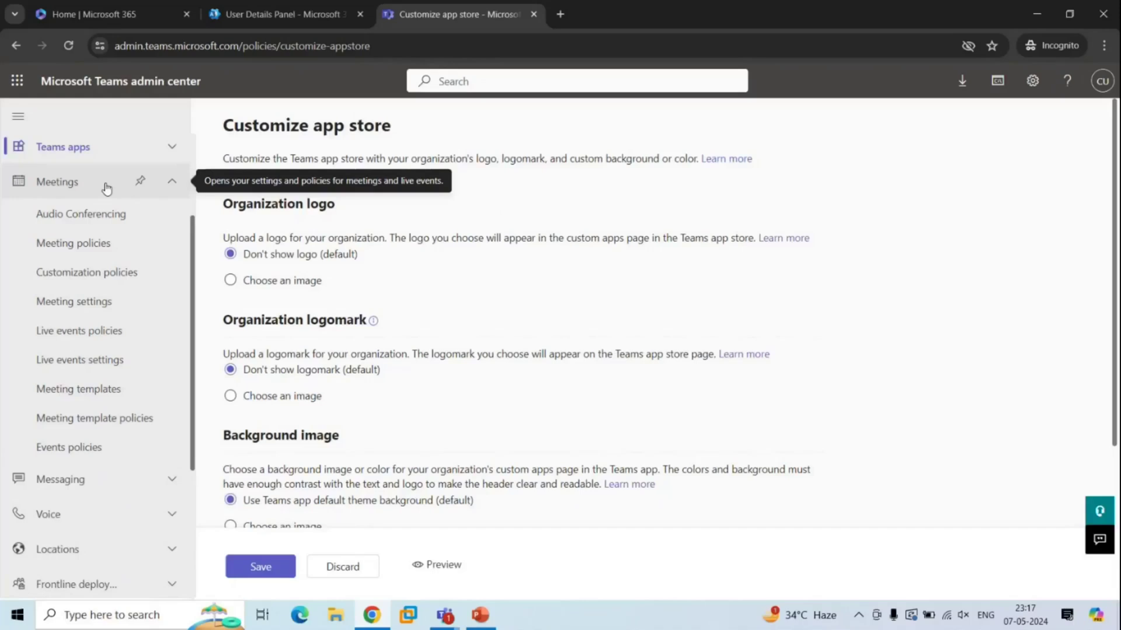
- View Messaging policies, then expand Voice to reach Phone numbers, which lists 0 numbers
{"action": "left_click", "coordinate": [108, 477]}
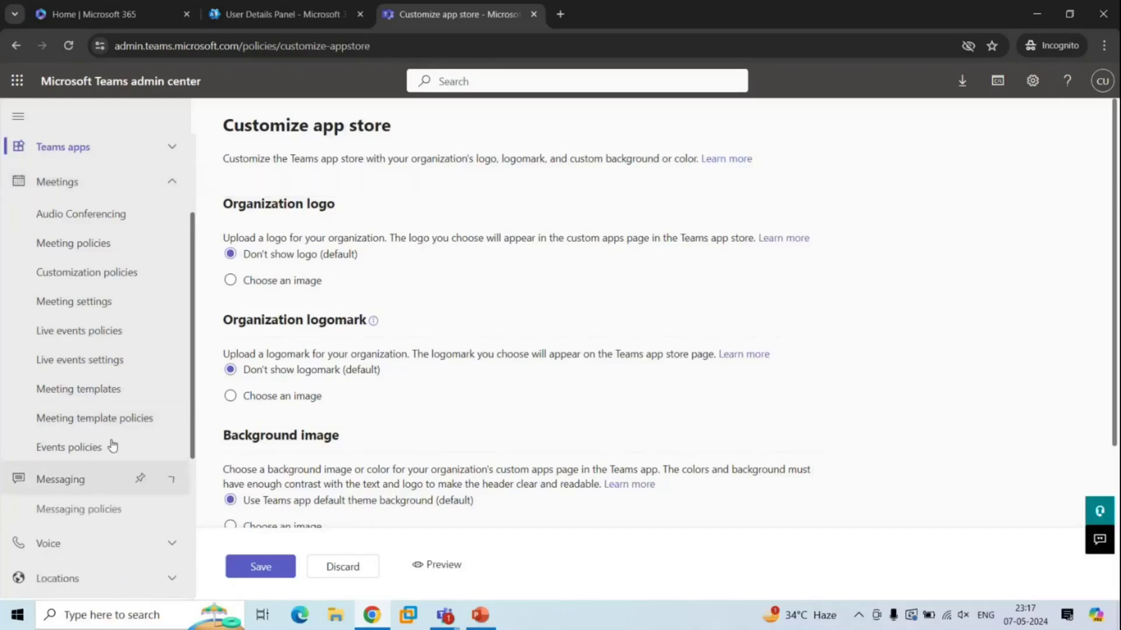
{"action": "scroll", "coordinate": [113, 375], "scroll_direction": "down", "scroll_amount": 3}
{"action": "left_click", "coordinate": [115, 368]}
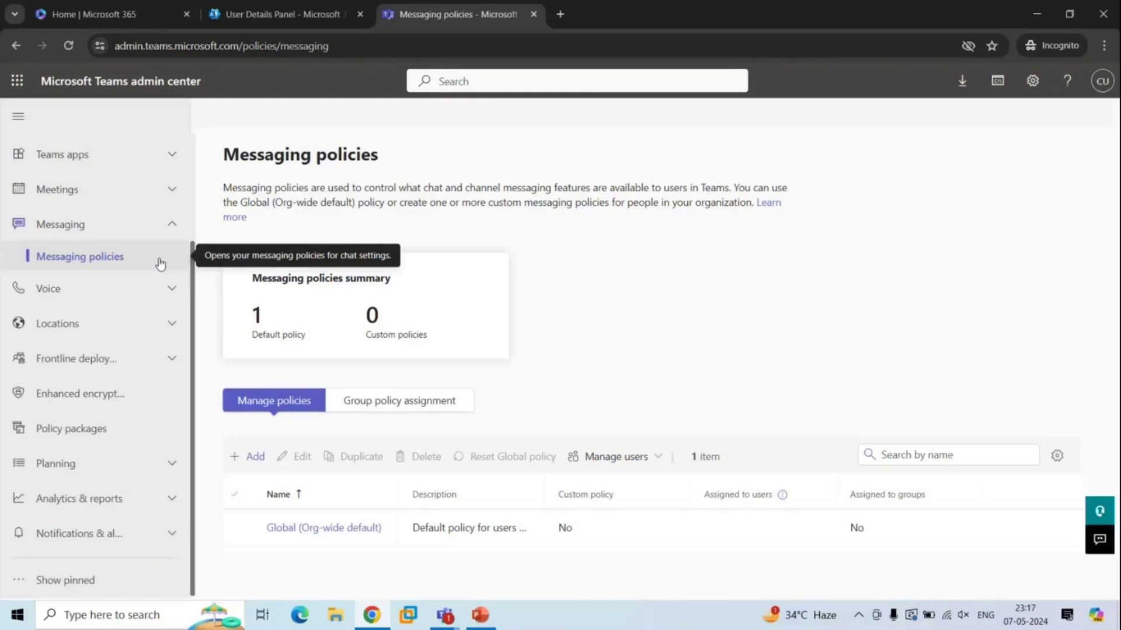
{"action": "left_click", "coordinate": [79, 295]}
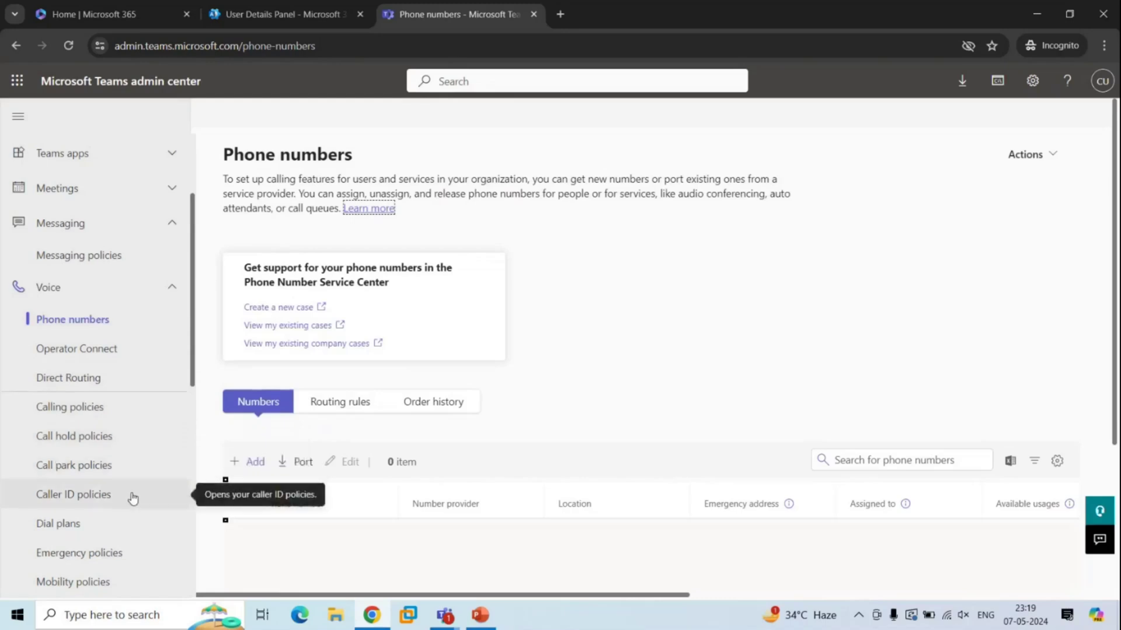
{"action": "scroll", "coordinate": [132, 496], "scroll_direction": "down", "scroll_amount": 3}
- Expand Frontline deployment, view Enhanced encryption policies, then open Policy packages (14 default, 0 custom)
{"action": "scroll", "coordinate": [111, 379], "scroll_direction": "up", "scroll_amount": 5}
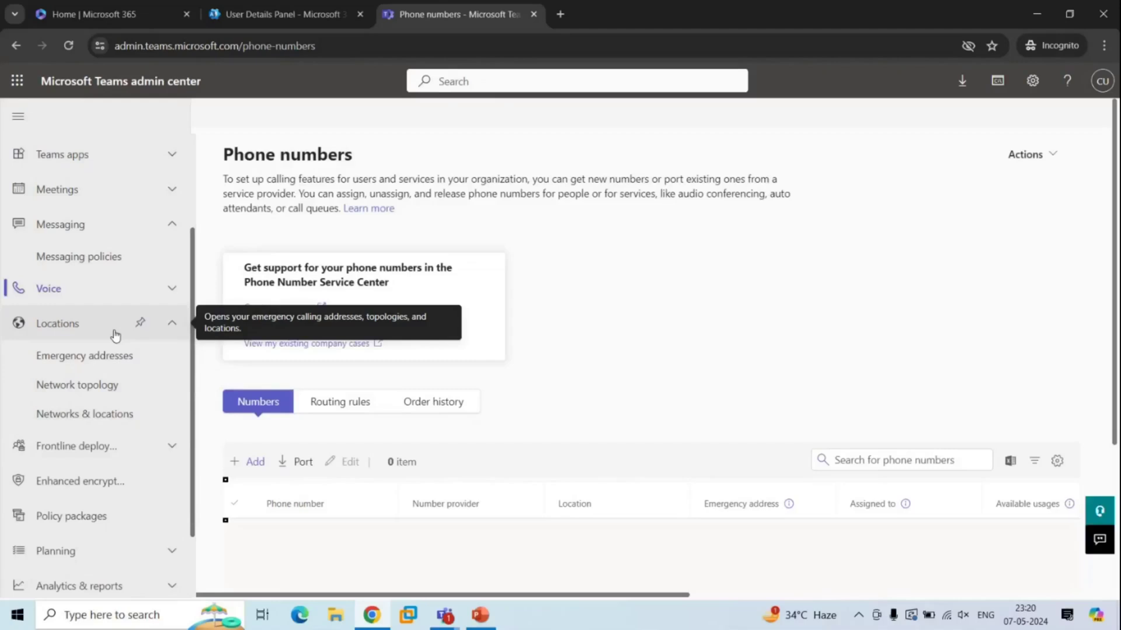
{"action": "left_click", "coordinate": [76, 446]}
{"action": "scroll", "coordinate": [93, 403], "scroll_direction": "down", "scroll_amount": 3}
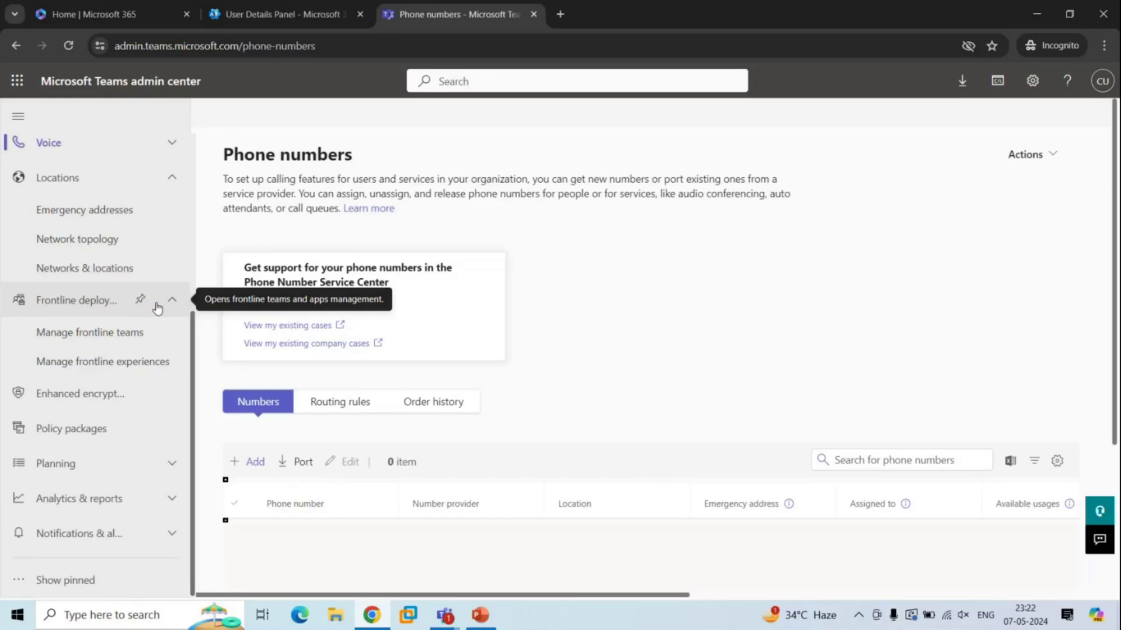
{"action": "left_click", "coordinate": [87, 394]}
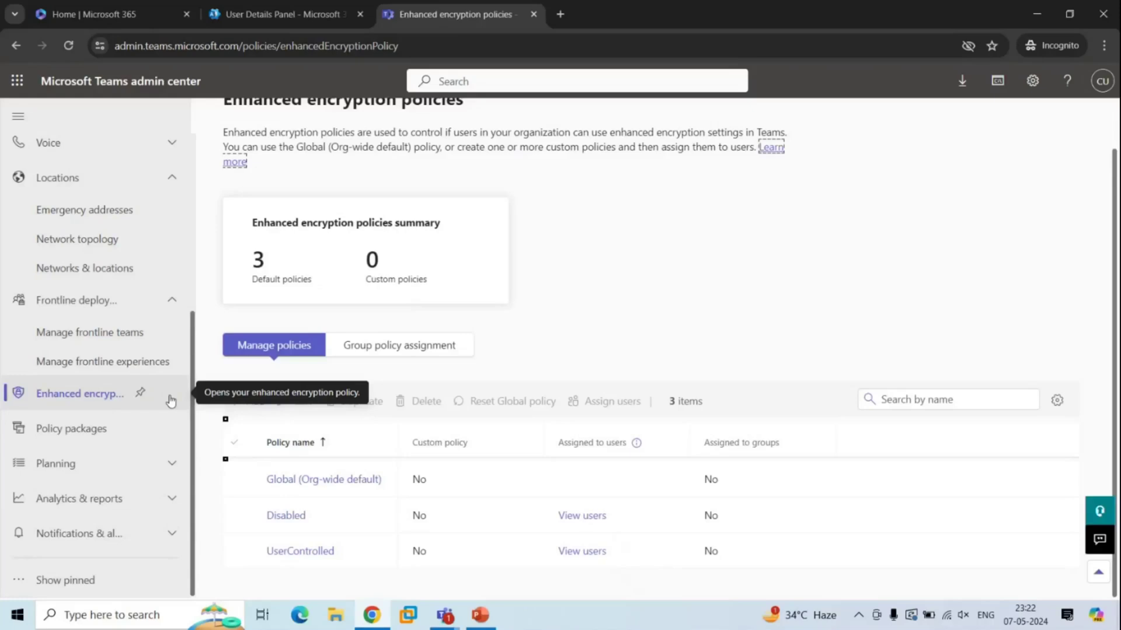
{"action": "left_click", "coordinate": [110, 426]}
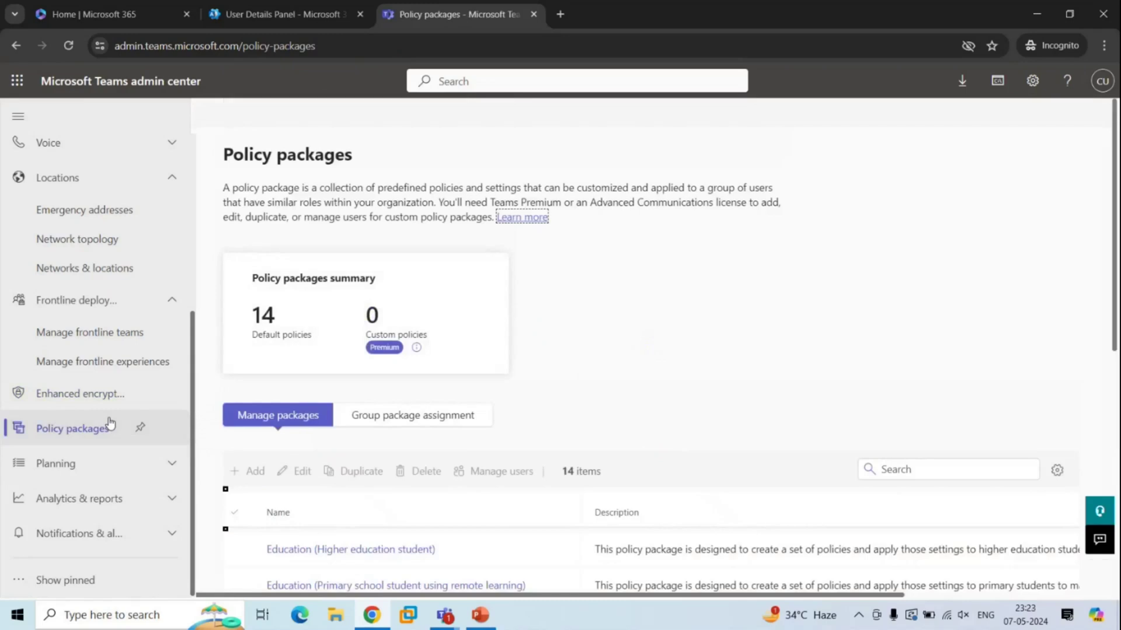
- Browse the Planning tools: Teams advisor and Network planner
{"action": "left_click", "coordinate": [78, 466]}
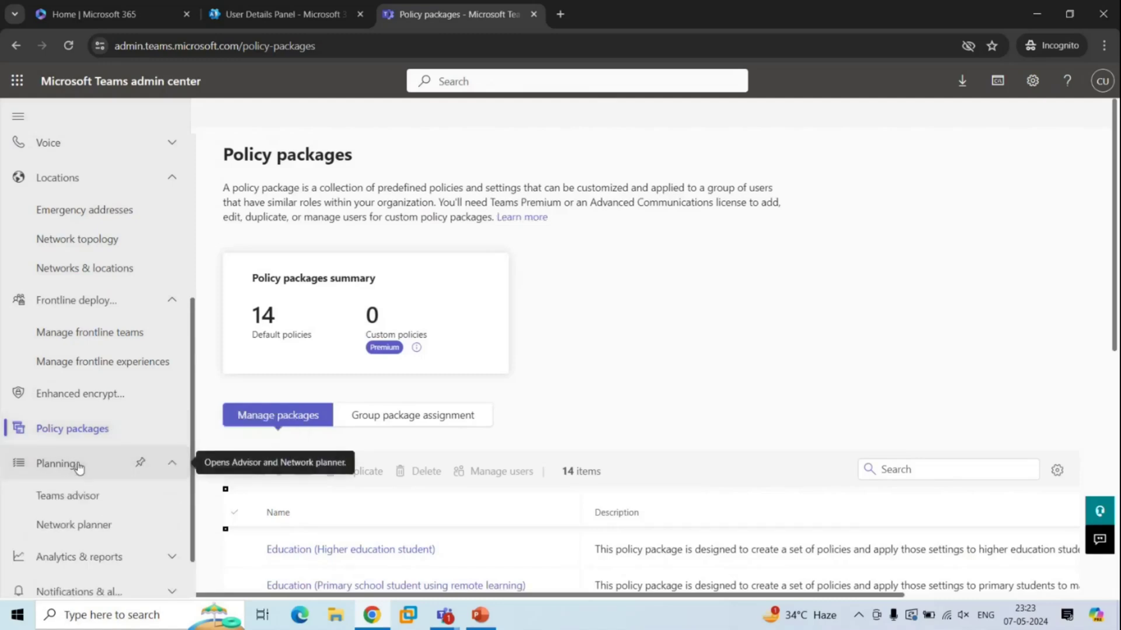
{"action": "scroll", "coordinate": [106, 461], "scroll_direction": "down", "scroll_amount": 1}
{"action": "left_click", "coordinate": [140, 447]}
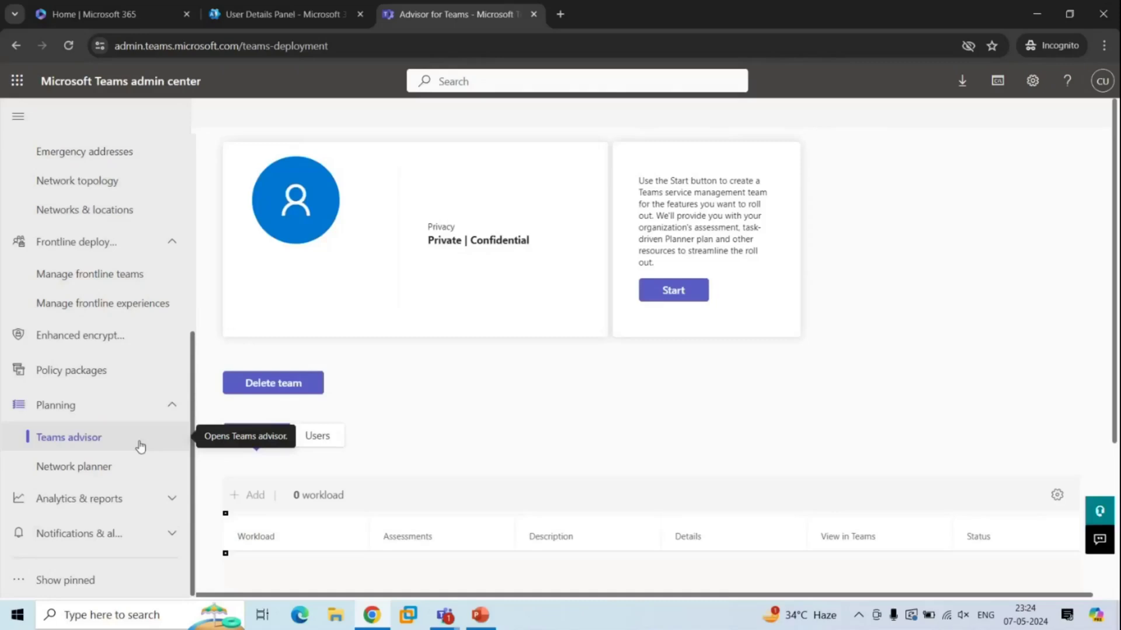
{"action": "left_click", "coordinate": [145, 470]}
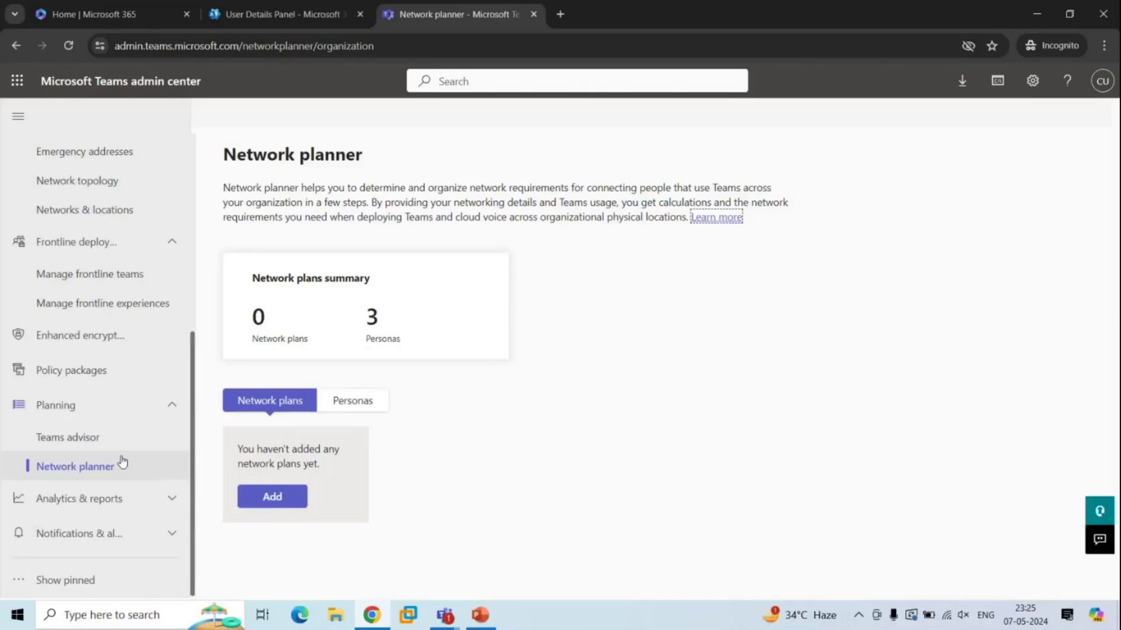
- Open Usage reports under Analytics & reports and check the available reports list
{"action": "left_click", "coordinate": [121, 500]}
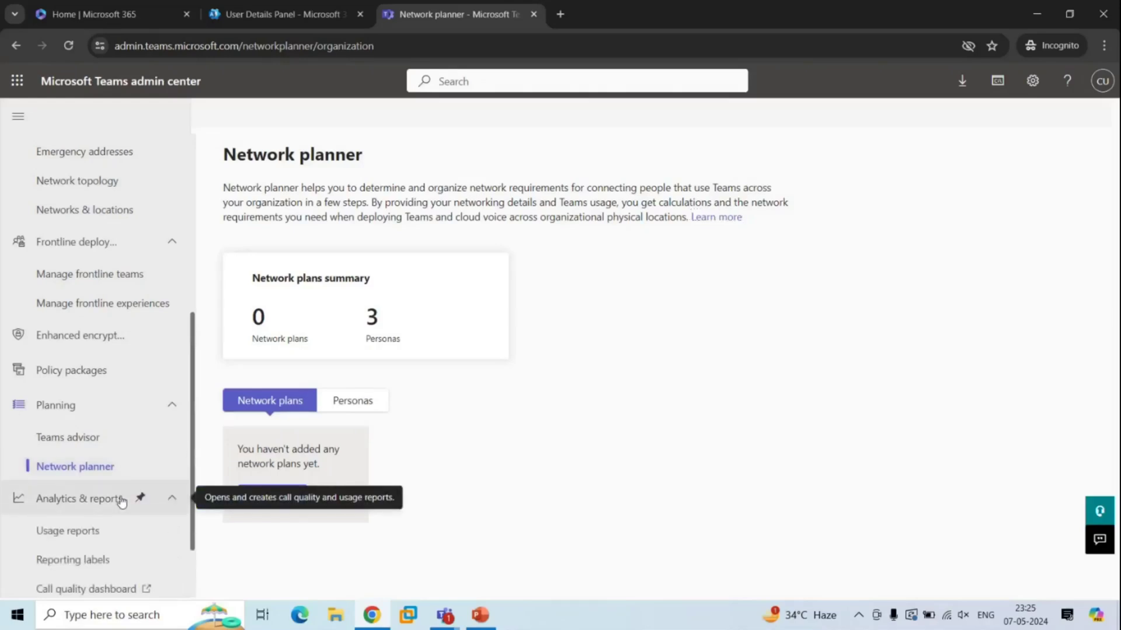
{"action": "left_click", "coordinate": [68, 530]}
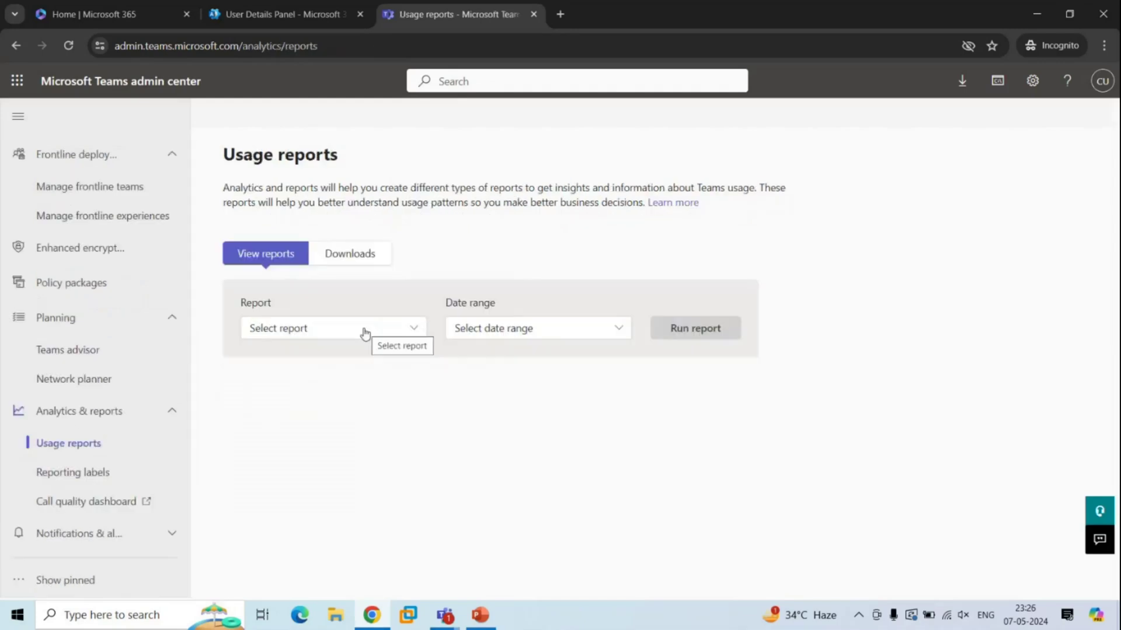
{"action": "left_click", "coordinate": [365, 332]}
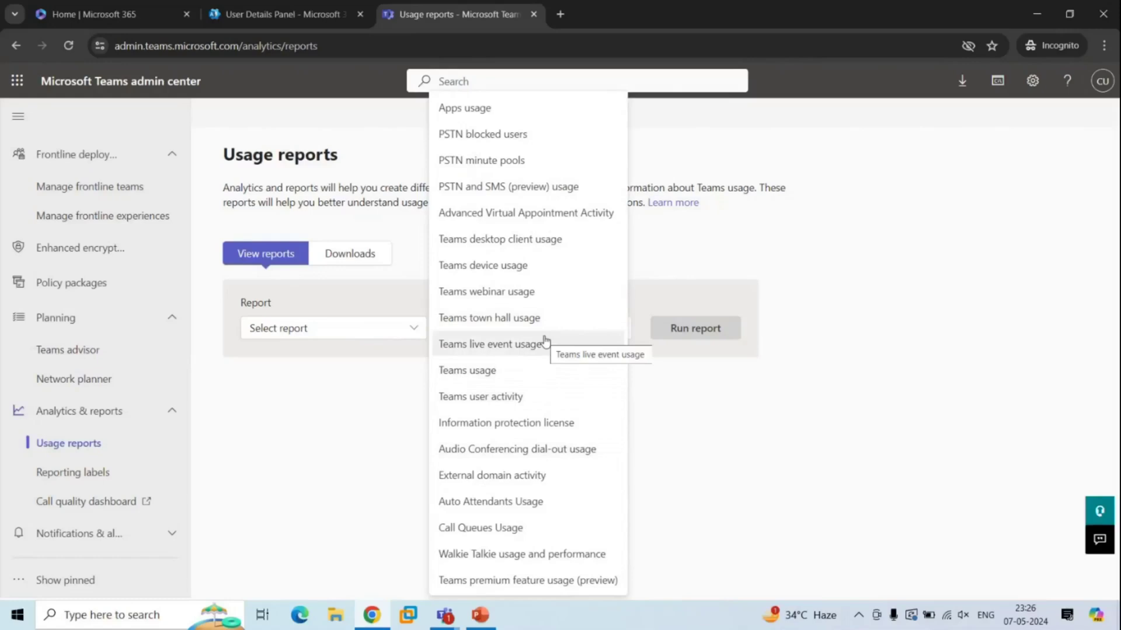
- View the Reporting labels page, then launch the Call quality dashboard in a new tab
{"action": "left_click", "coordinate": [154, 482]}
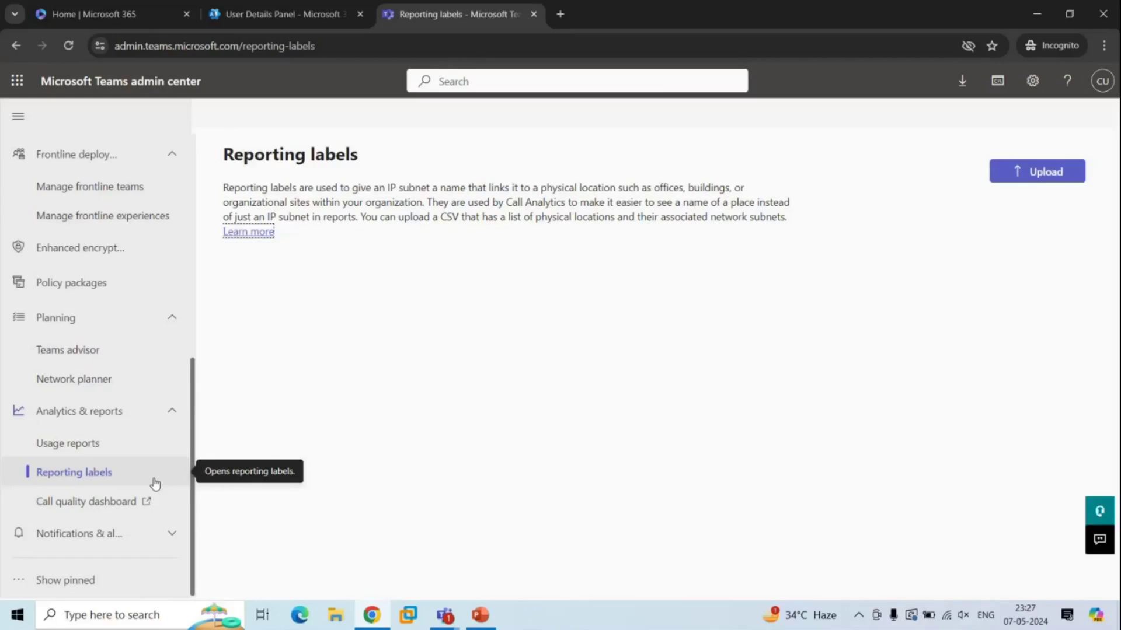
{"action": "left_click", "coordinate": [75, 502]}
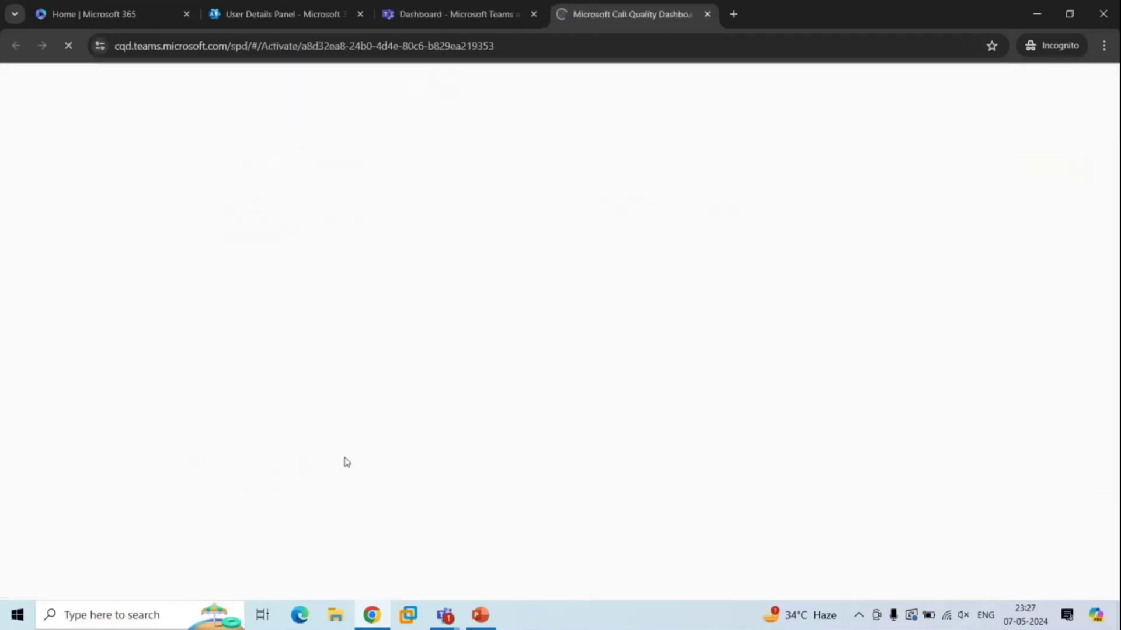